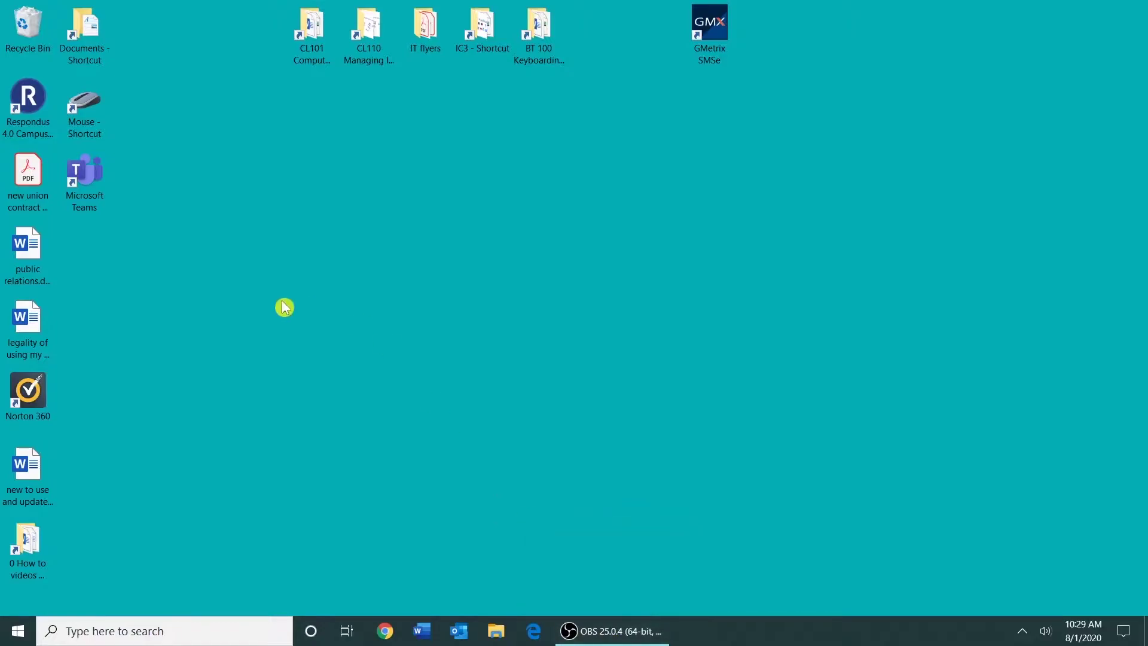
Step: Launch Microsoft Word from the Windows 10 Start menu app list
click(19, 641)
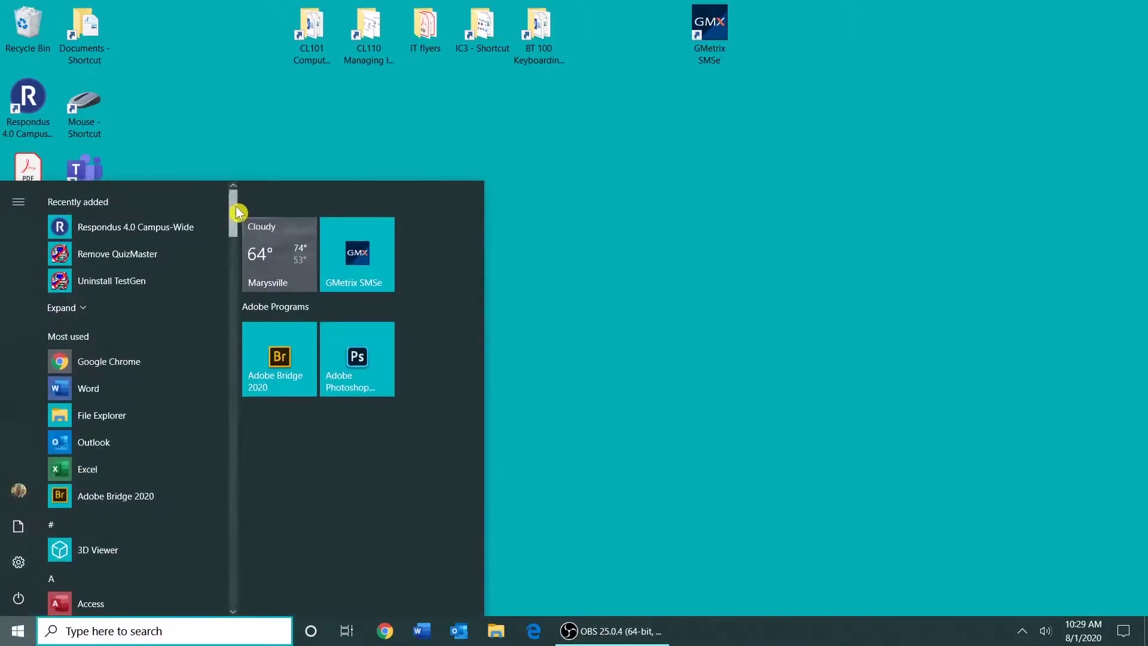
drag(235, 216, 232, 584)
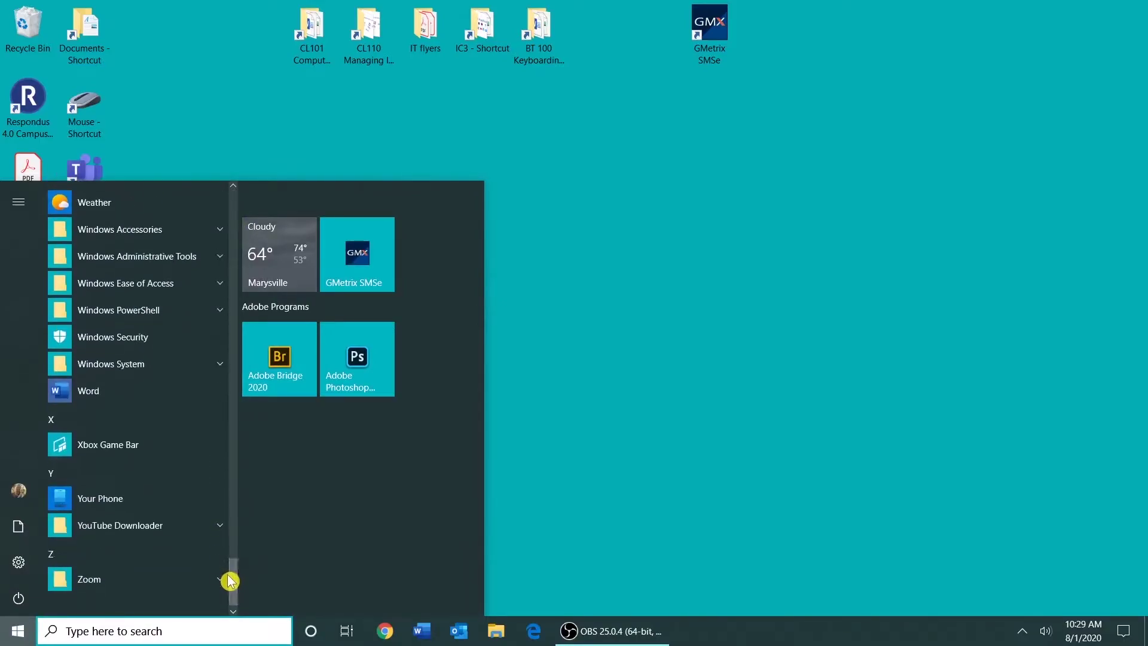
click(110, 390)
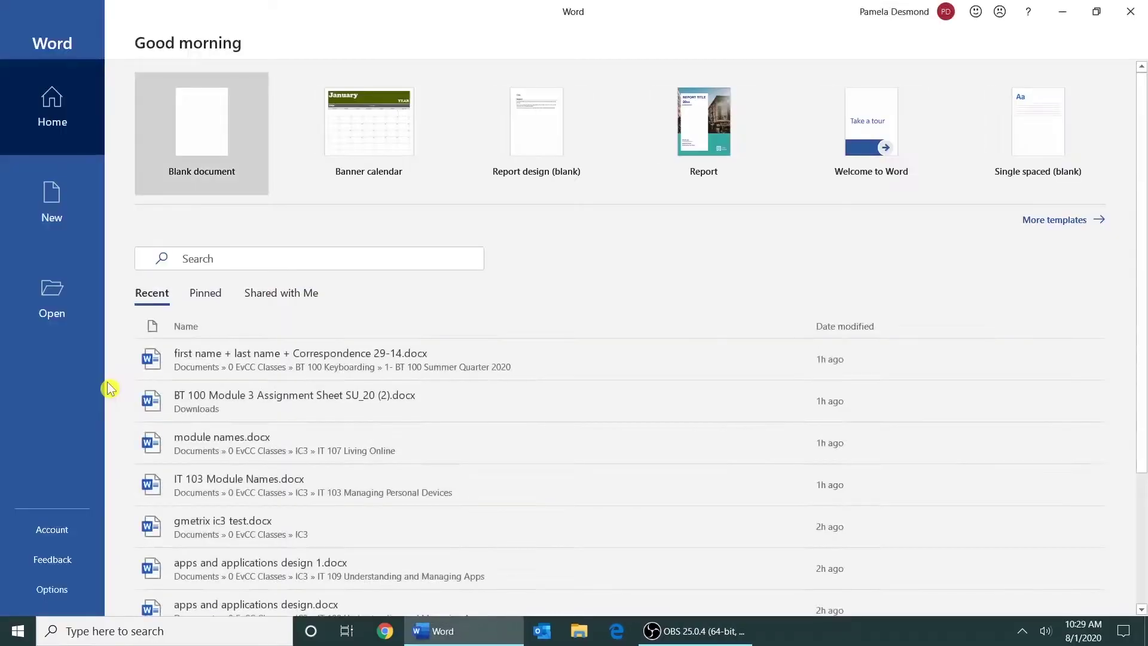
Step: Create a new blank document and check that the ruler is shown
click(223, 124)
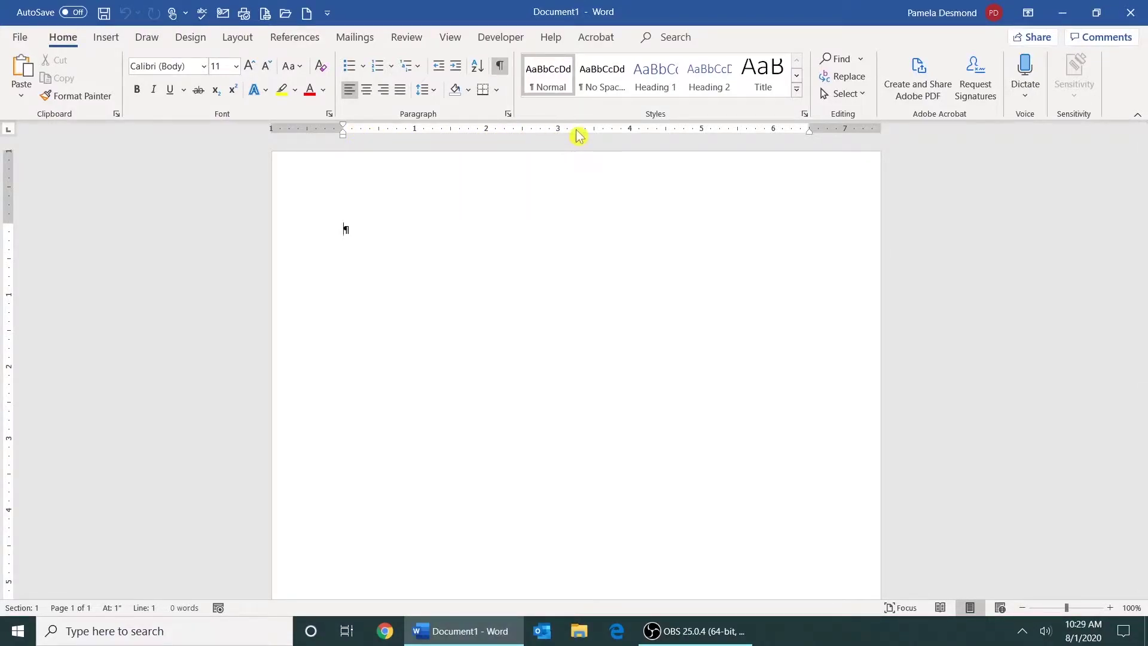
click(452, 37)
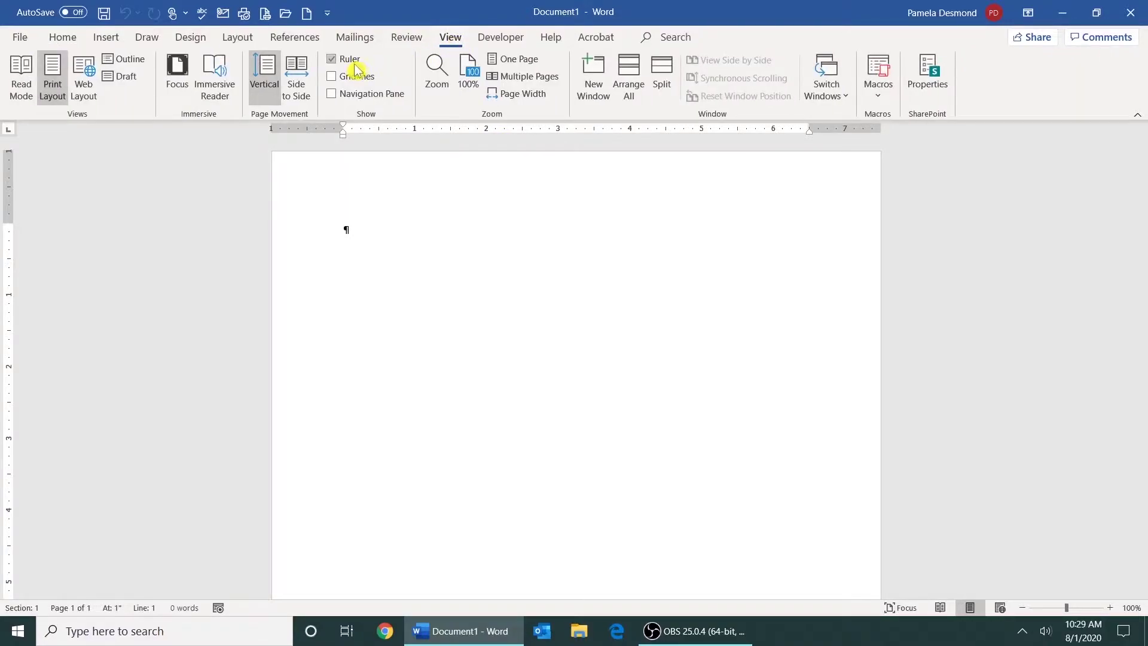
click(63, 38)
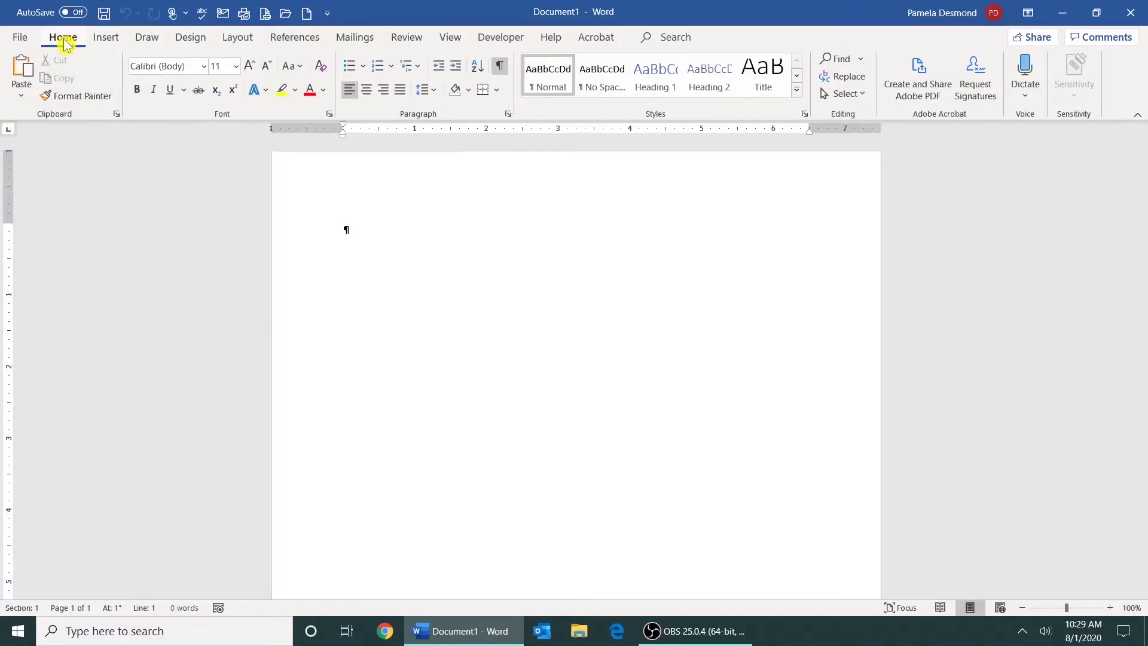
Step: Set the page margins to the Normal one-inch preset
click(239, 42)
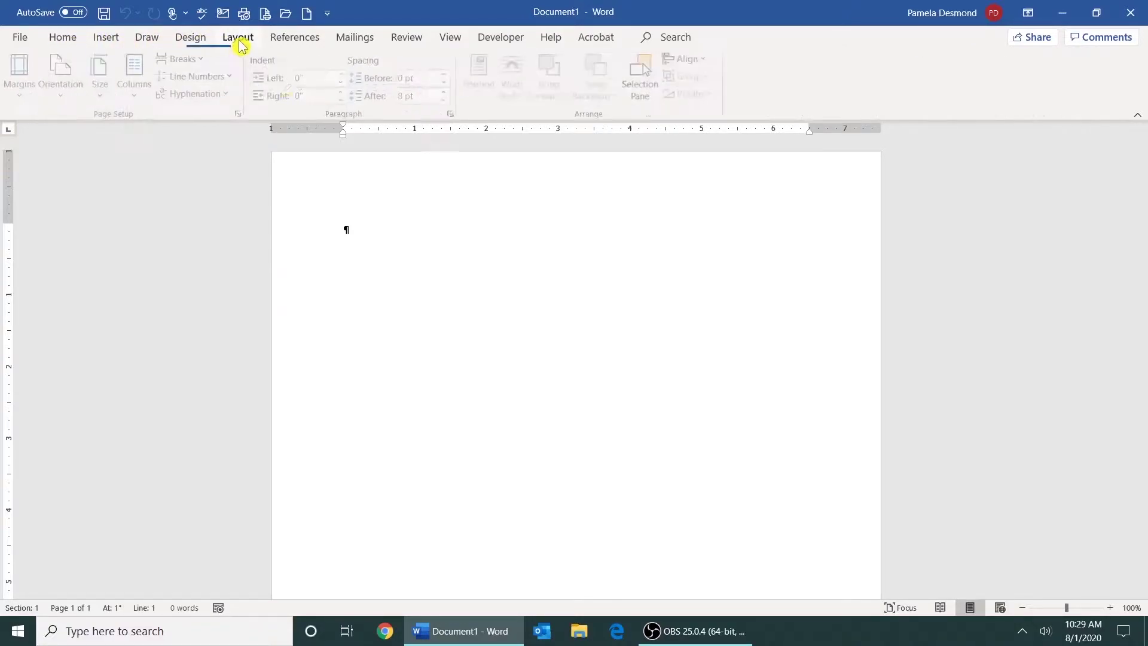
click(30, 99)
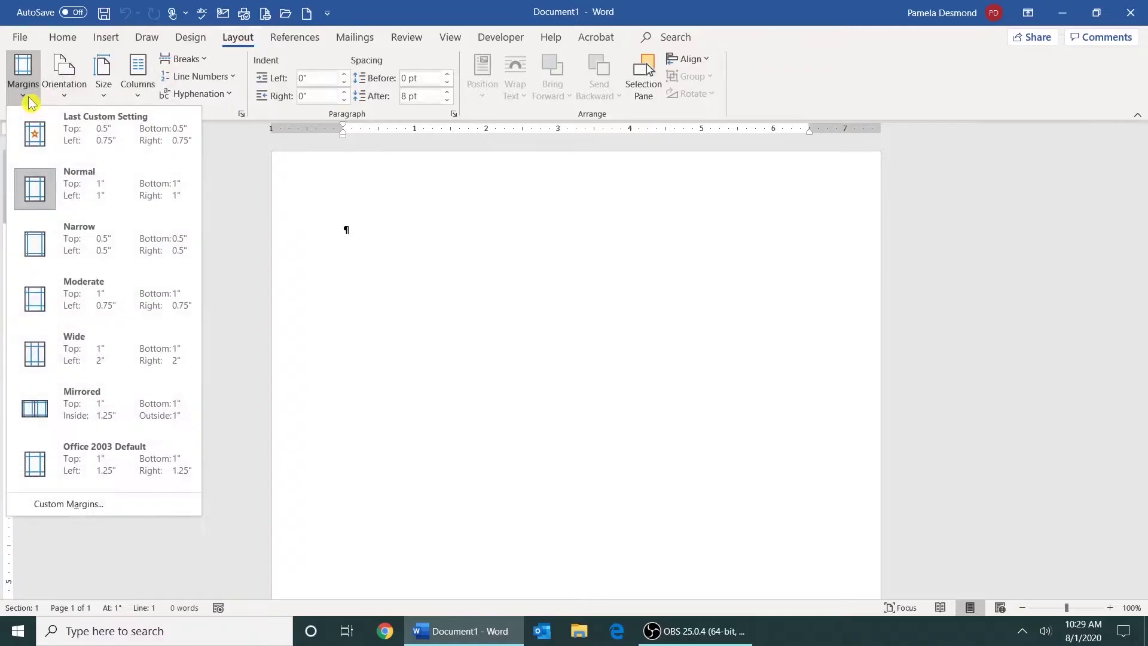
click(191, 201)
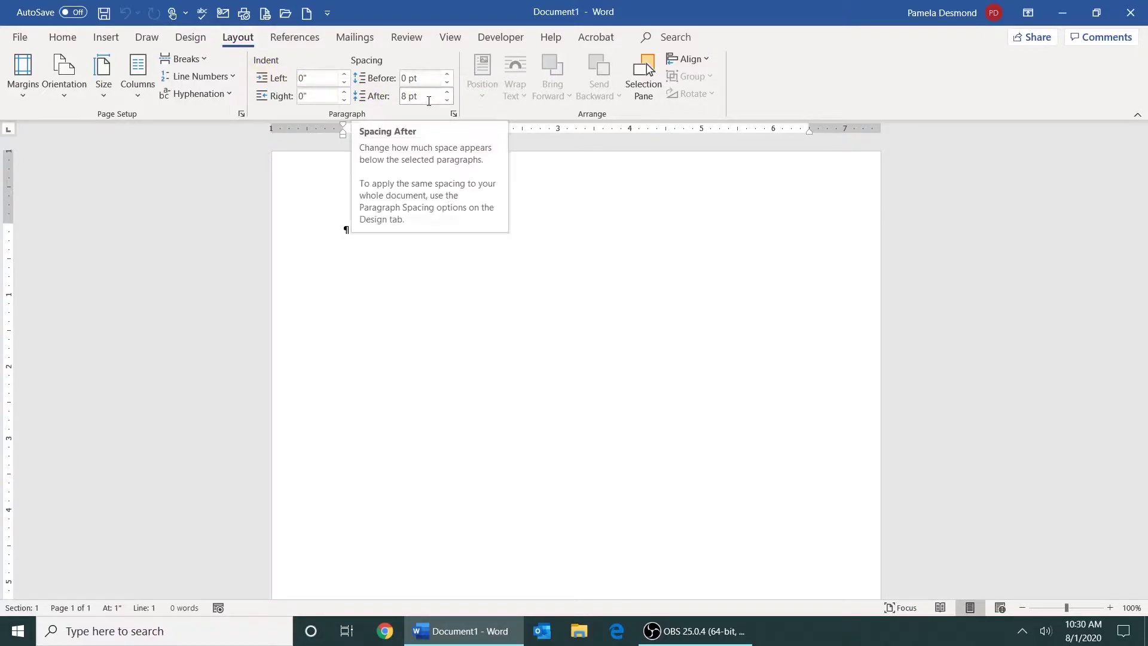
Step: Set paragraph spacing after to 0 pt and line spacing to Single
click(402, 98)
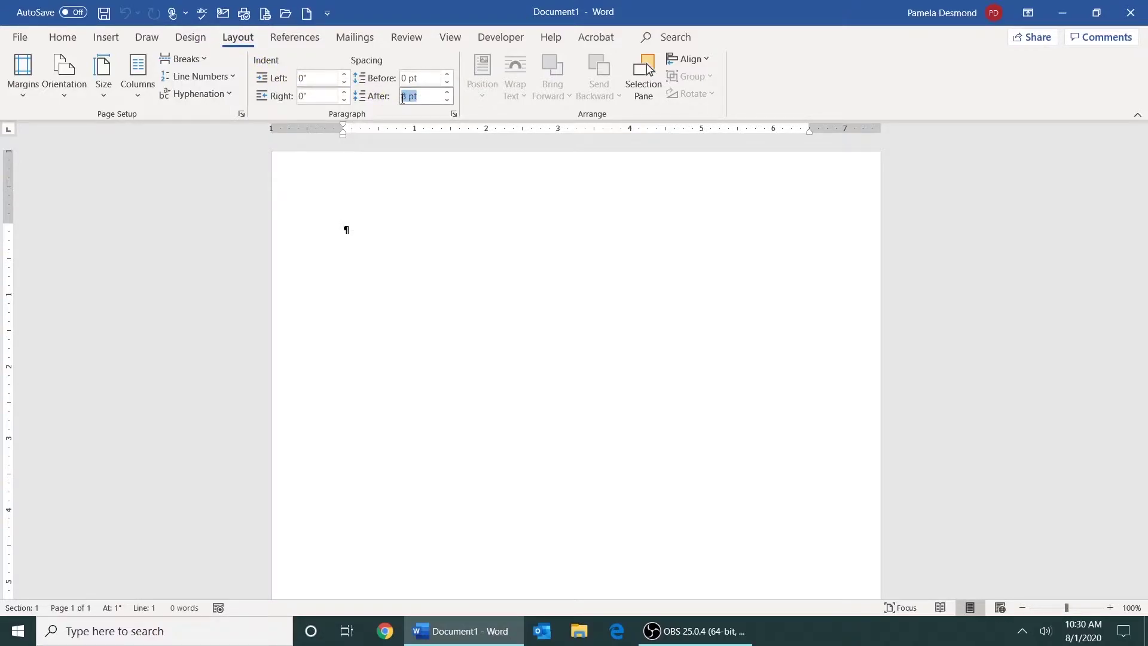
text(0)
key(Return)
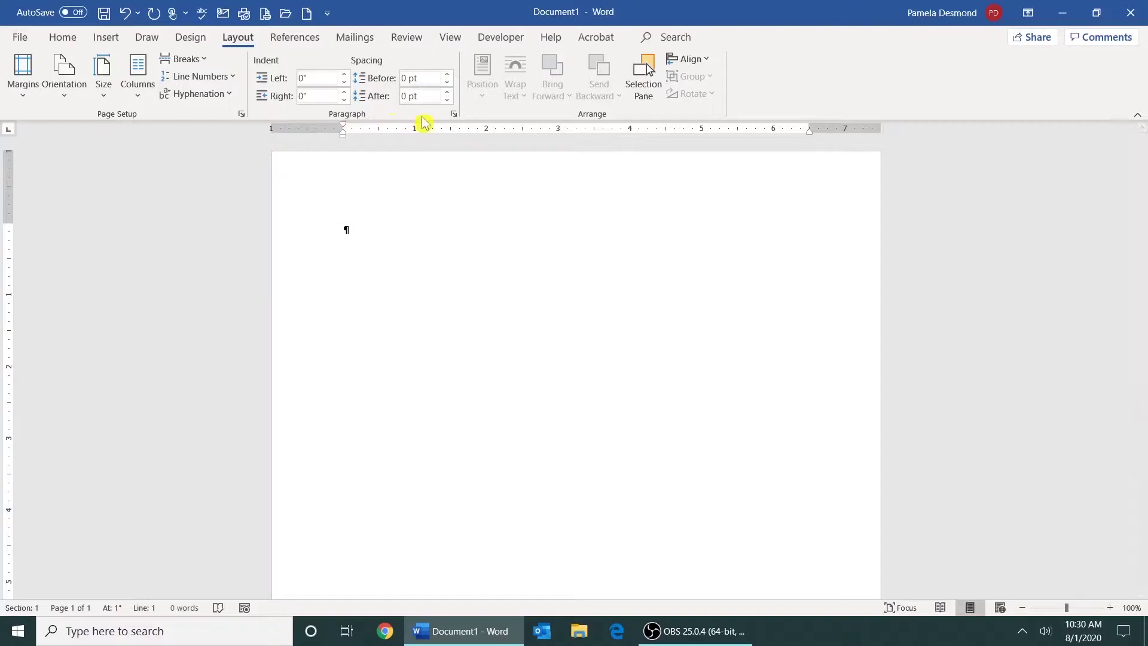
click(456, 114)
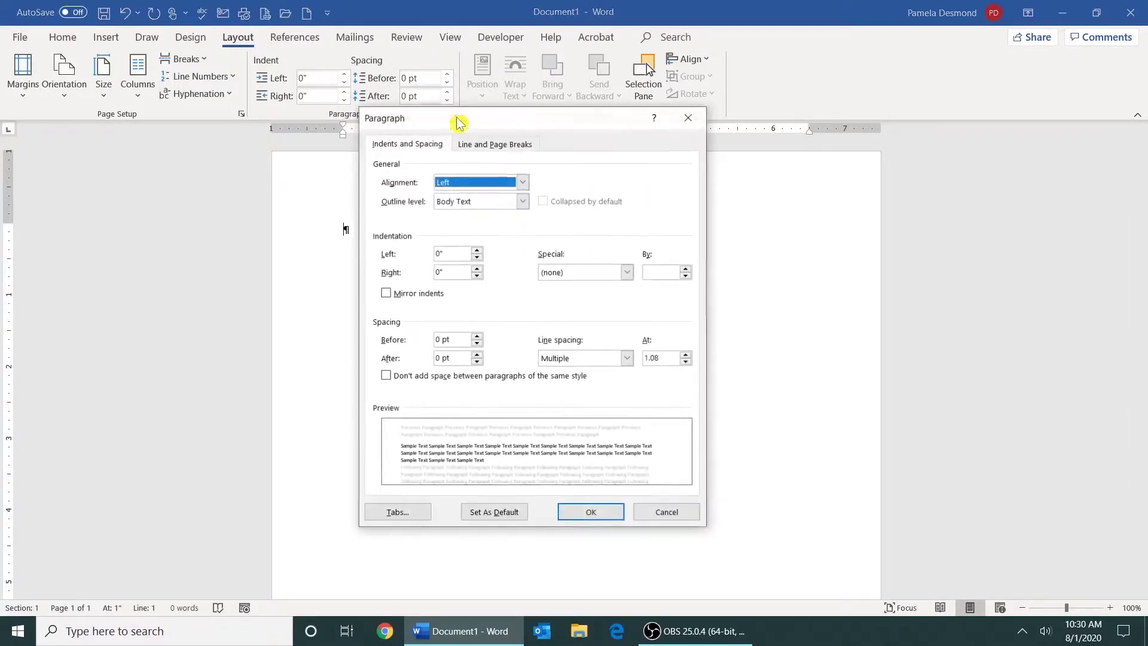
click(601, 359)
click(598, 374)
click(590, 512)
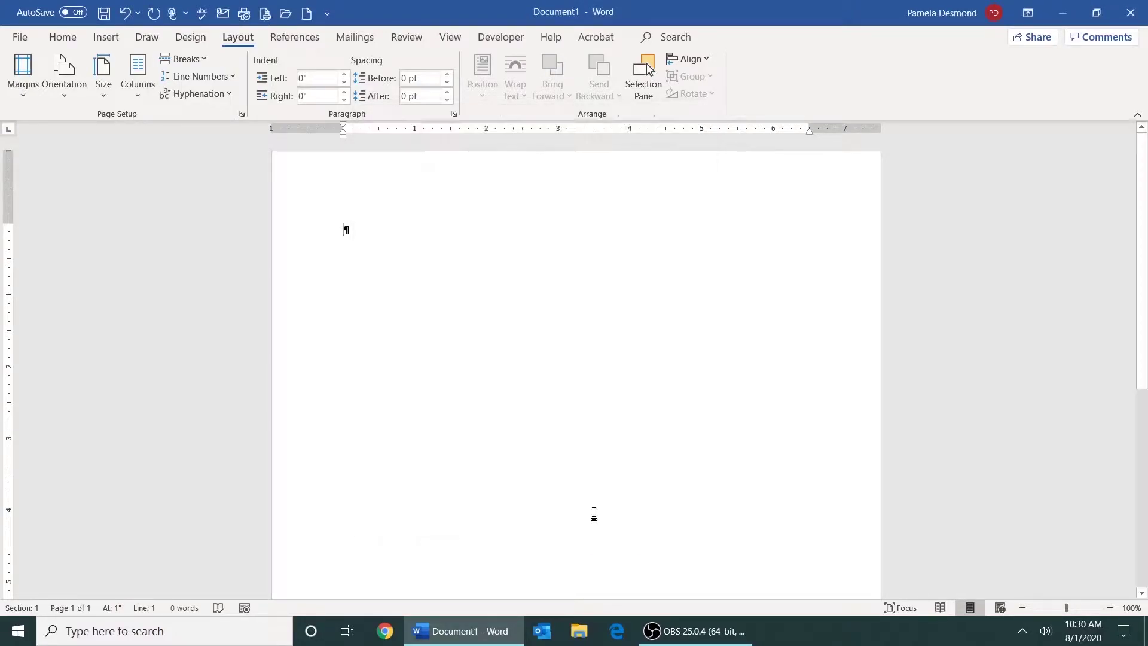
Step: Confirm single spacing with 0 pt before and after in the Paragraph dialog
click(62, 37)
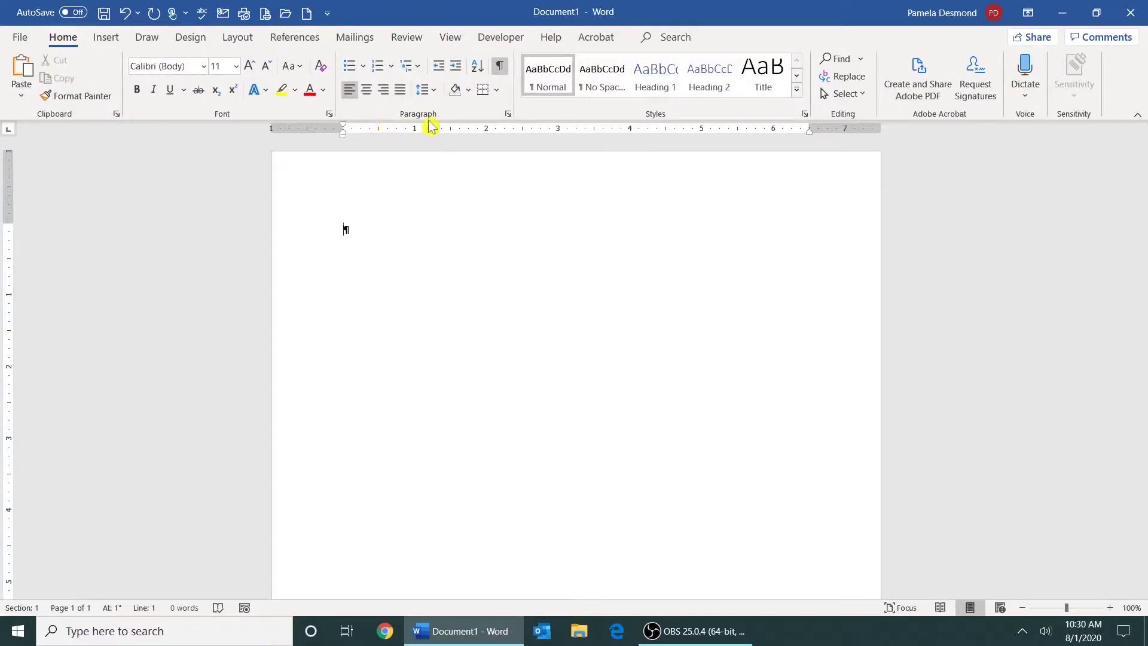
click(508, 115)
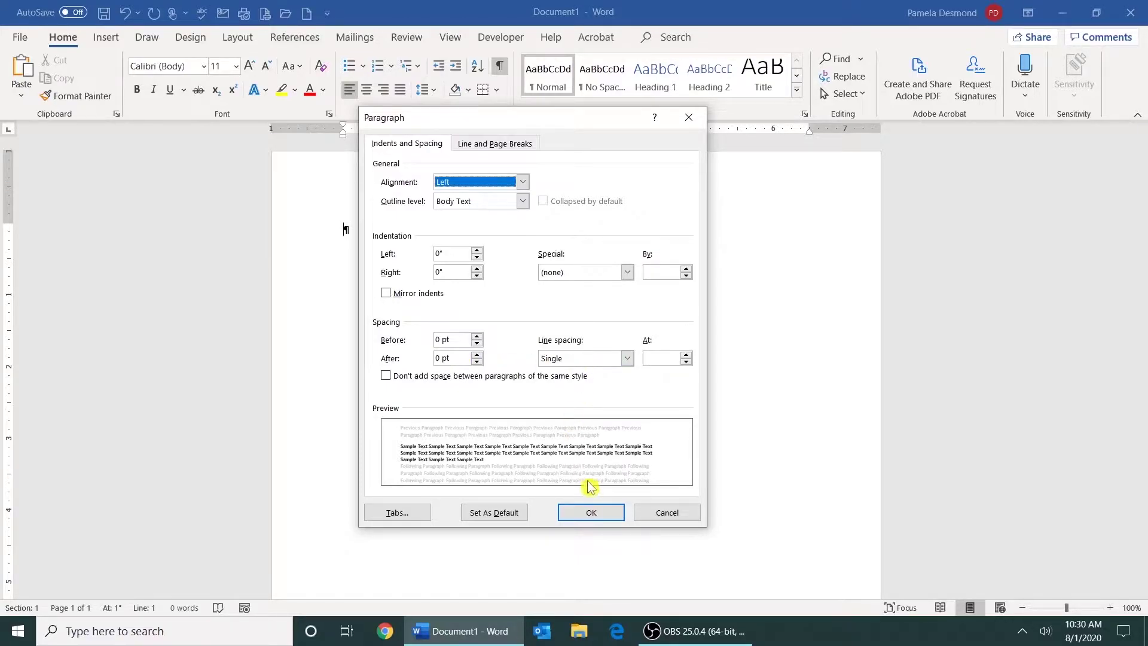
click(597, 512)
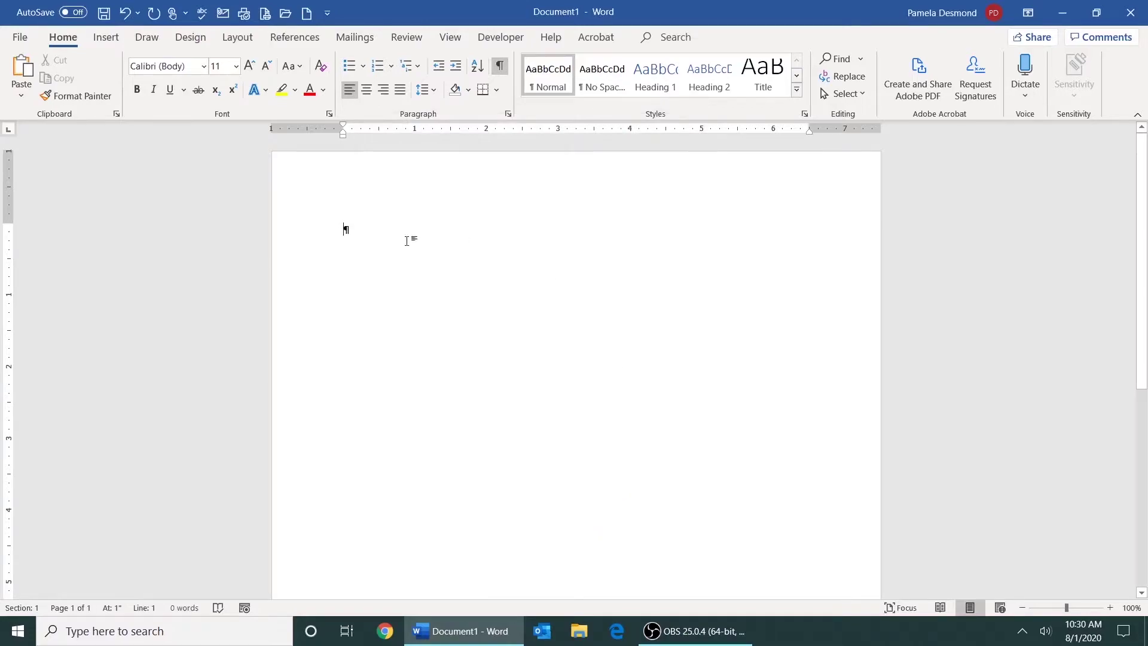
Step: Apply the No Spacing style and add blank lines at the top of the page
click(604, 87)
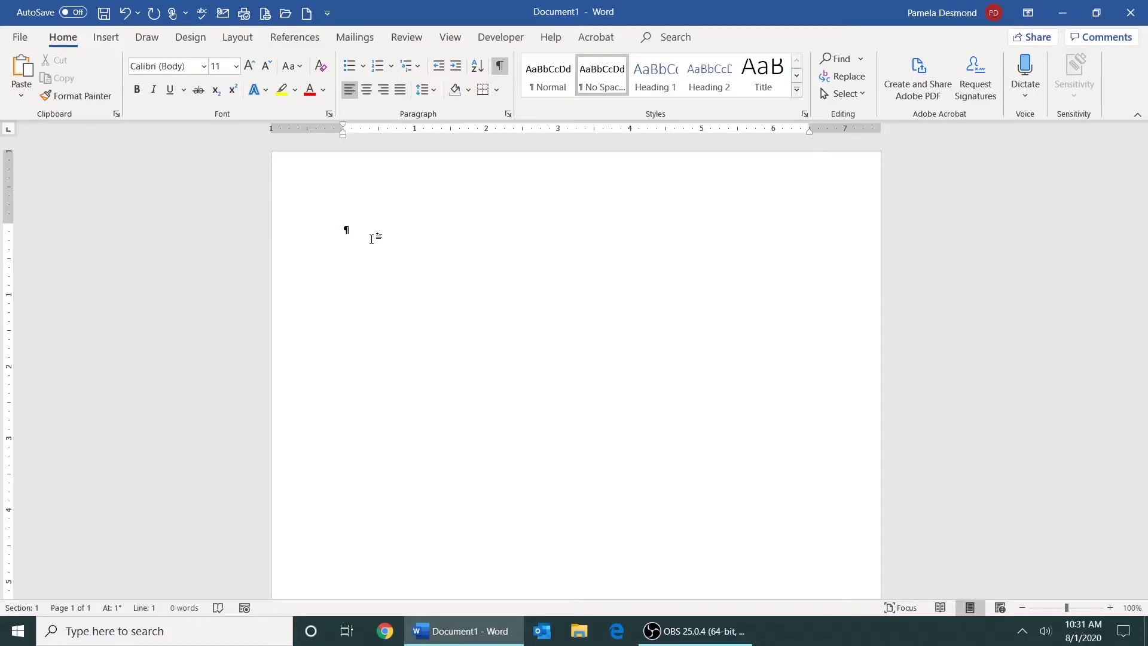
key(Return)
key(Return)
key(Return)
key(Return)
key(Return)
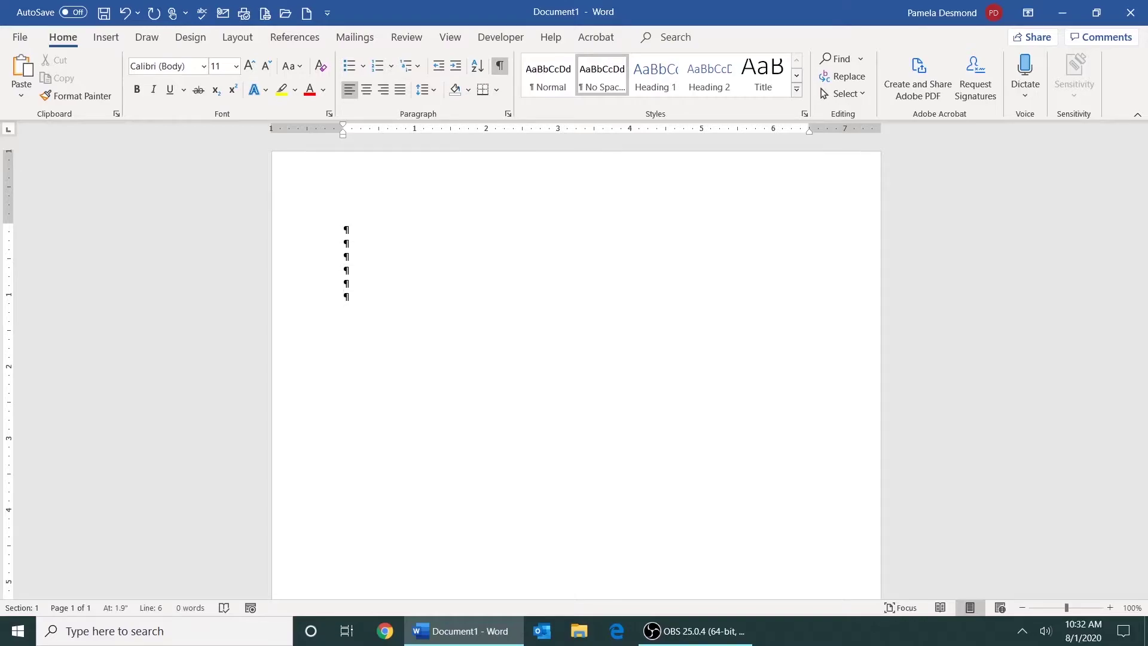
Step: Type bold headings MEMO TO:, FROM:, DATE: and SUBJECT:, each on separate lines
click(139, 93)
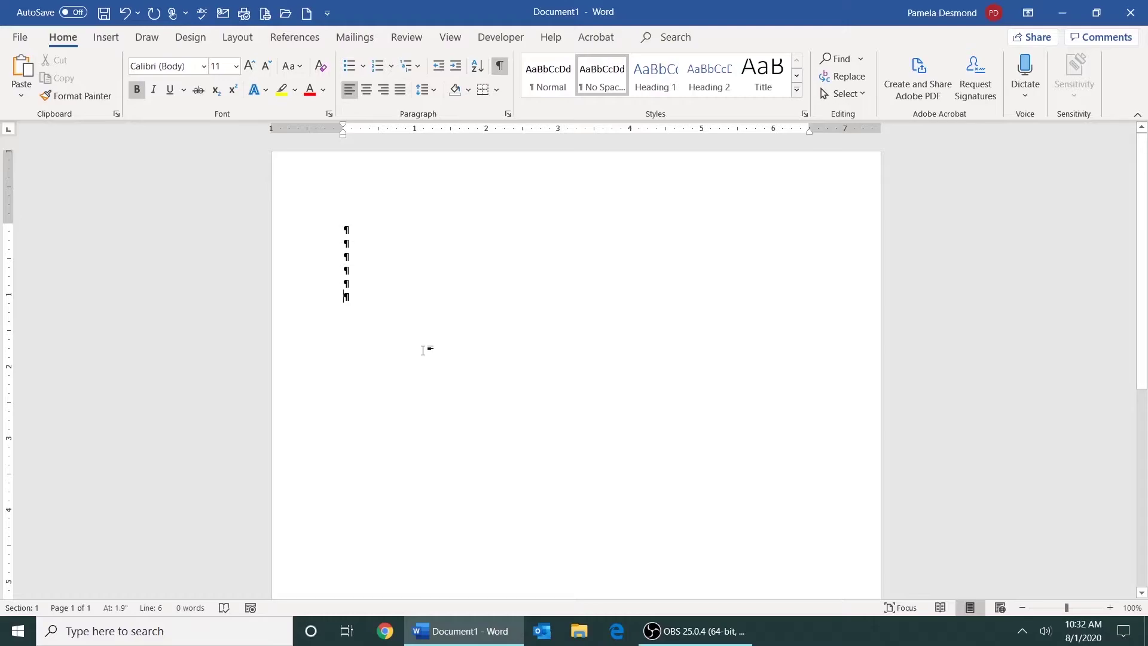
text(MEMO TO:)
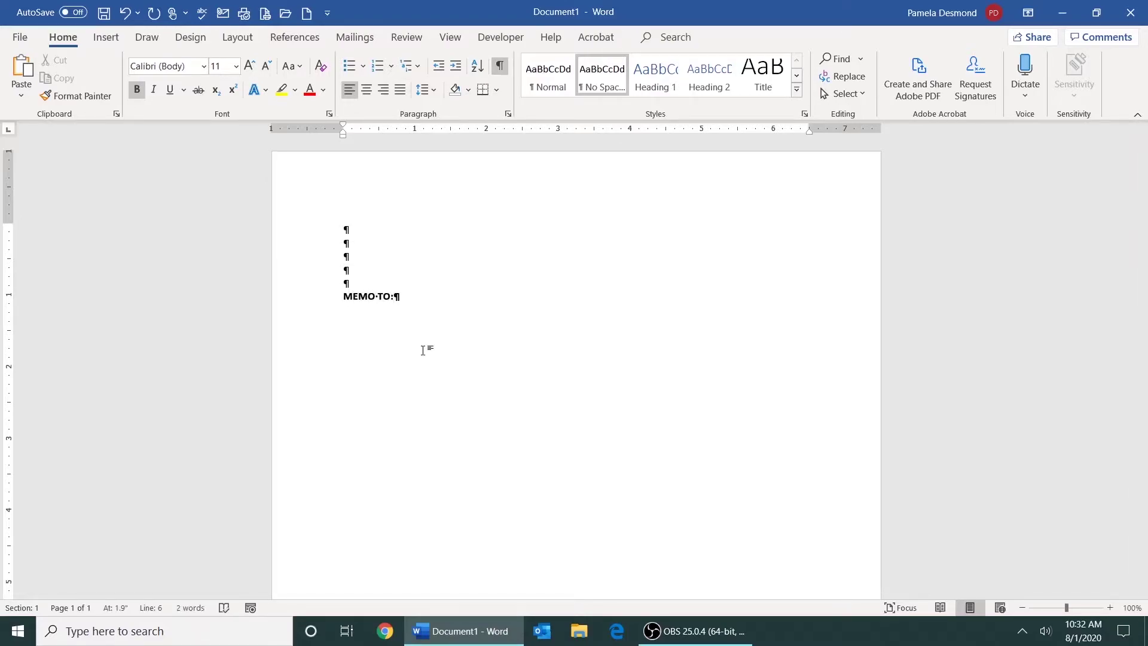
key(Return)
key(Return)
text(FROM:)
key(Return)
key(Return)
text(DATE:)
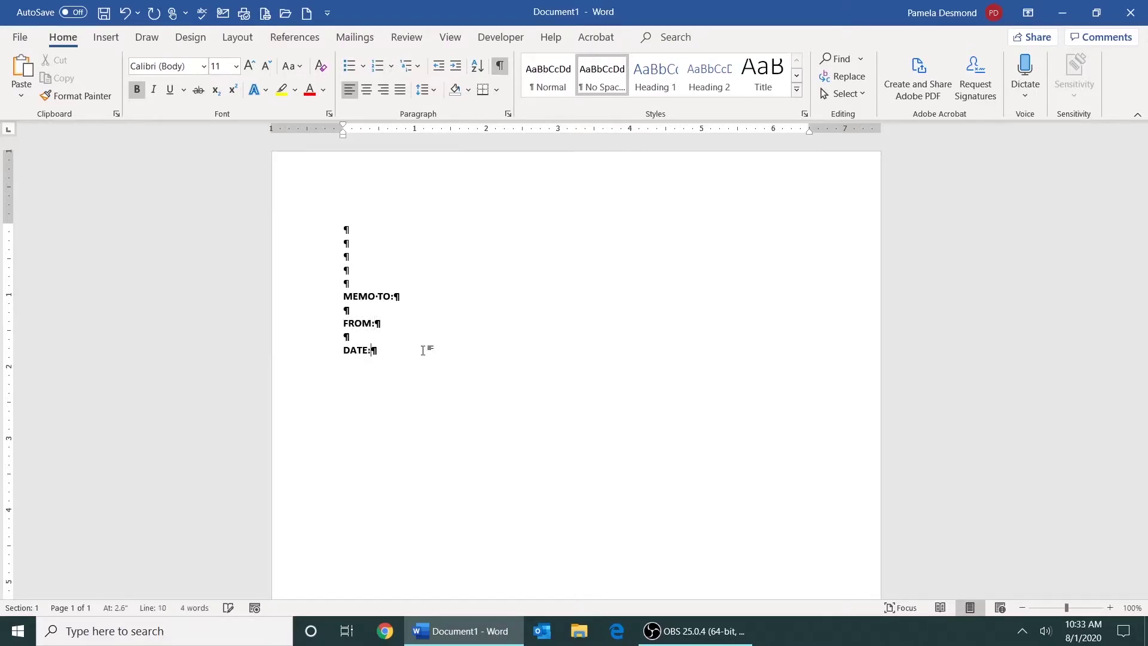
key(Return)
key(Return)
text(SUBJE)
text(CT:)
key(Return)
key(Return)
click(395, 296)
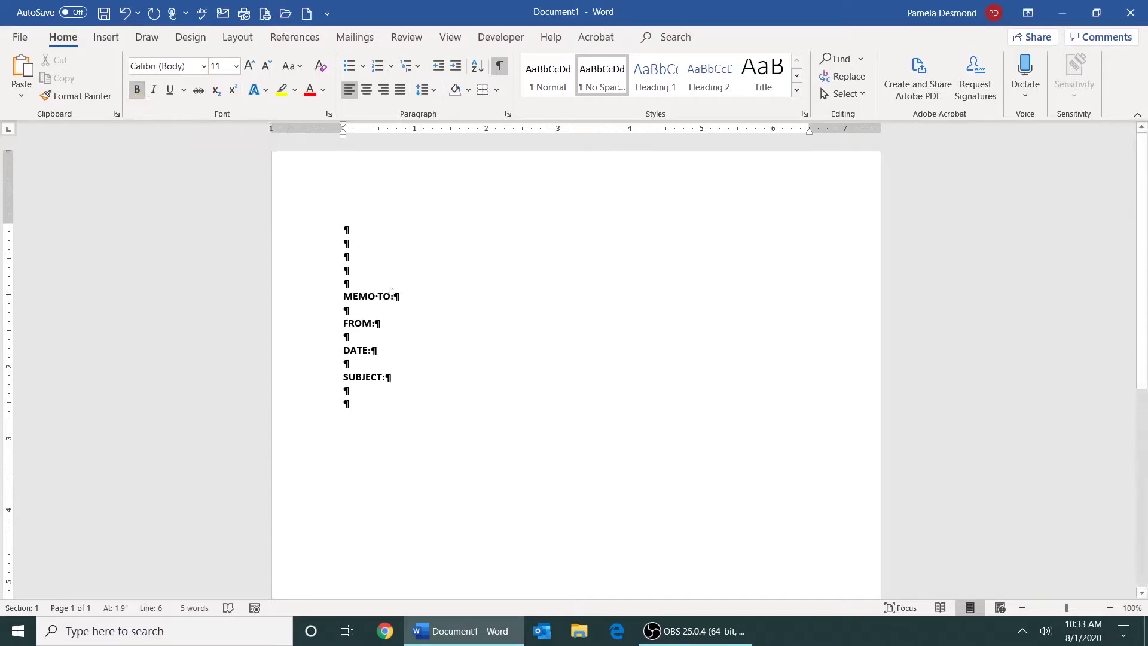
Step: Enter the non-bold recipient 'All Company Personnel' after MEMO TO:
click(137, 90)
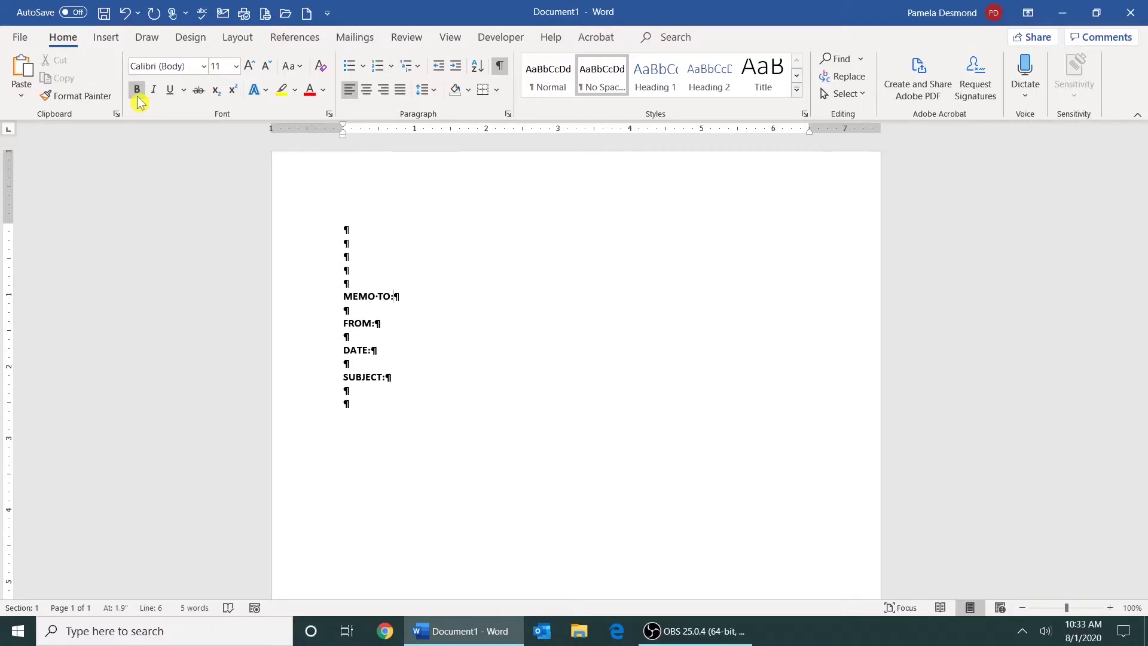
click(137, 91)
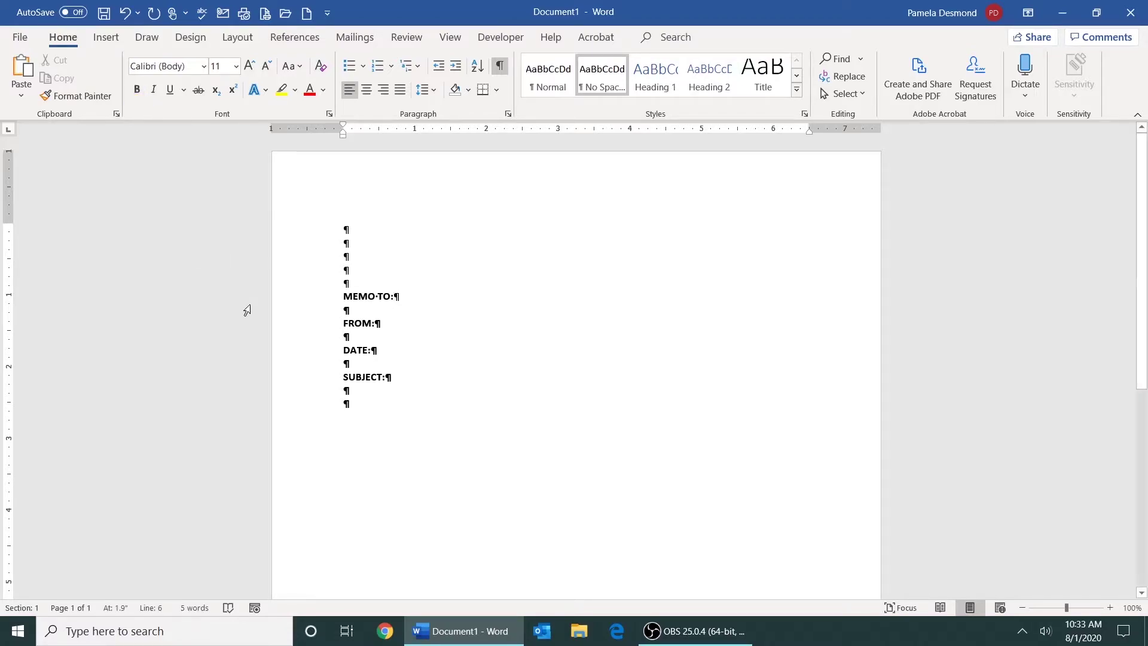
key(Tab)
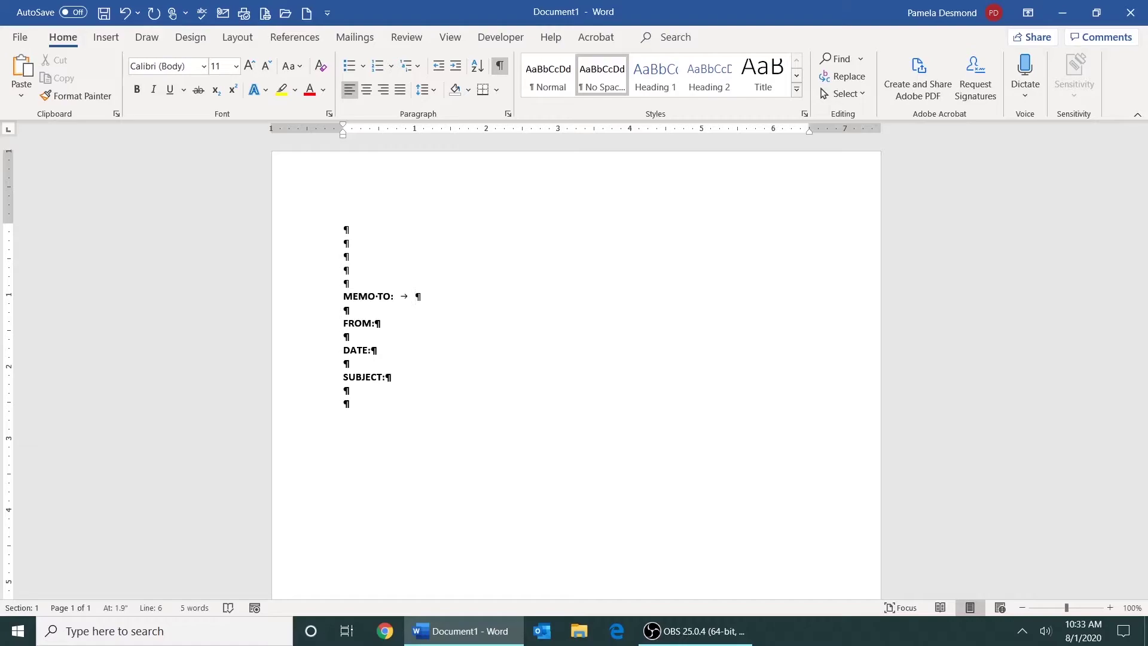
text(Al)
text(l Compa)
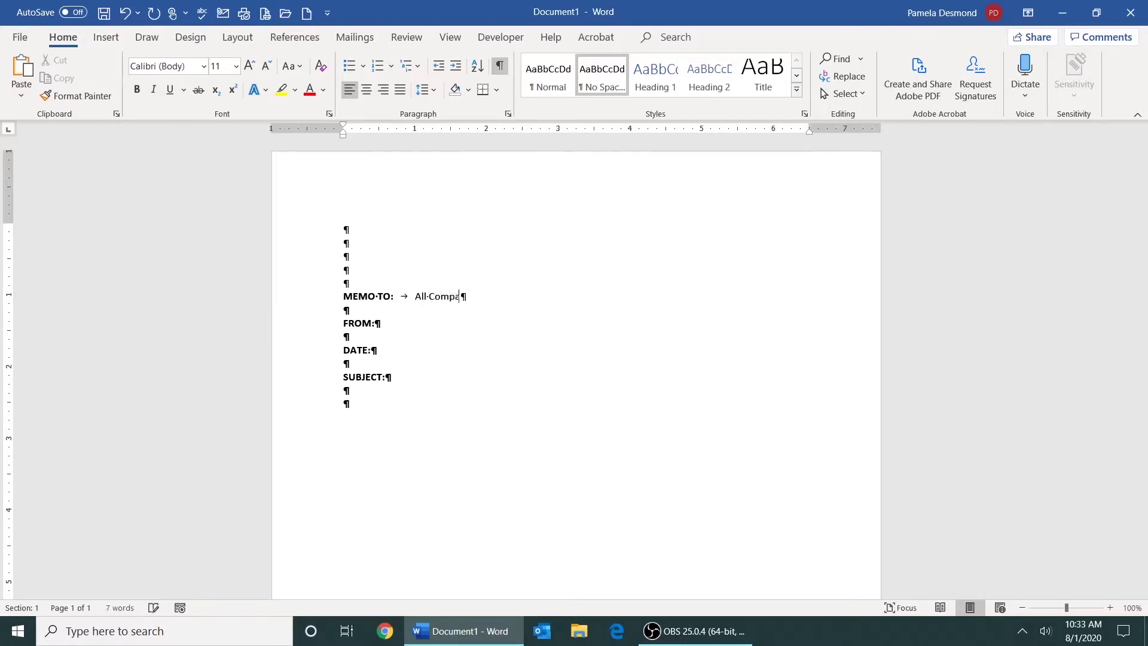
text(ny Person)
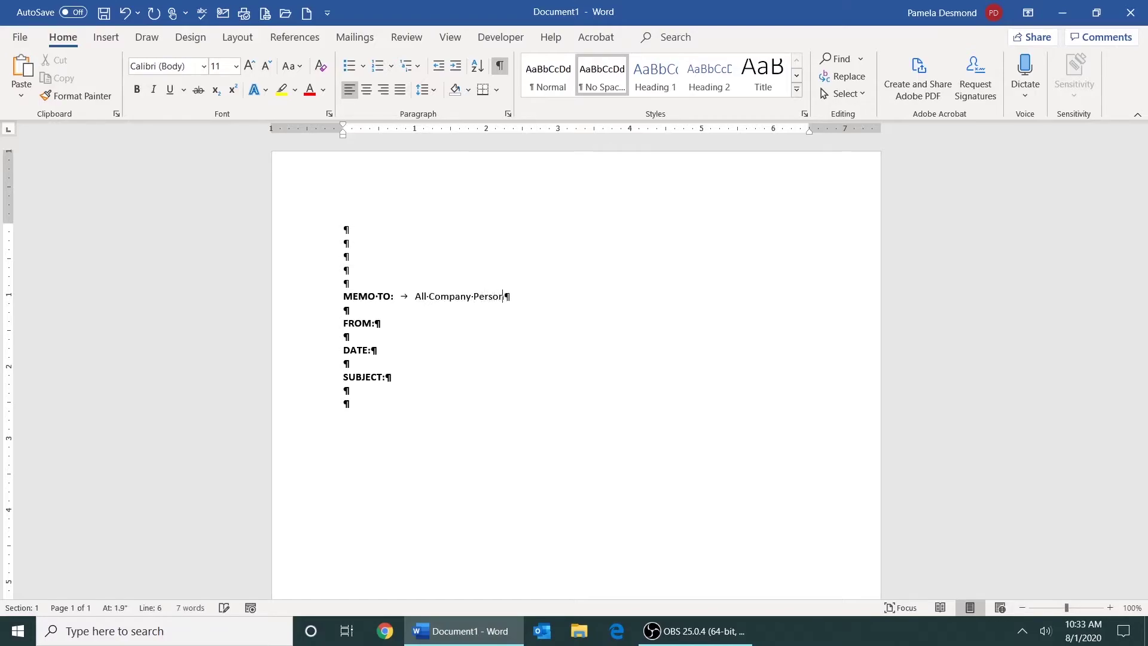
text(nel)
key(Down)
click(375, 323)
key(Tab)
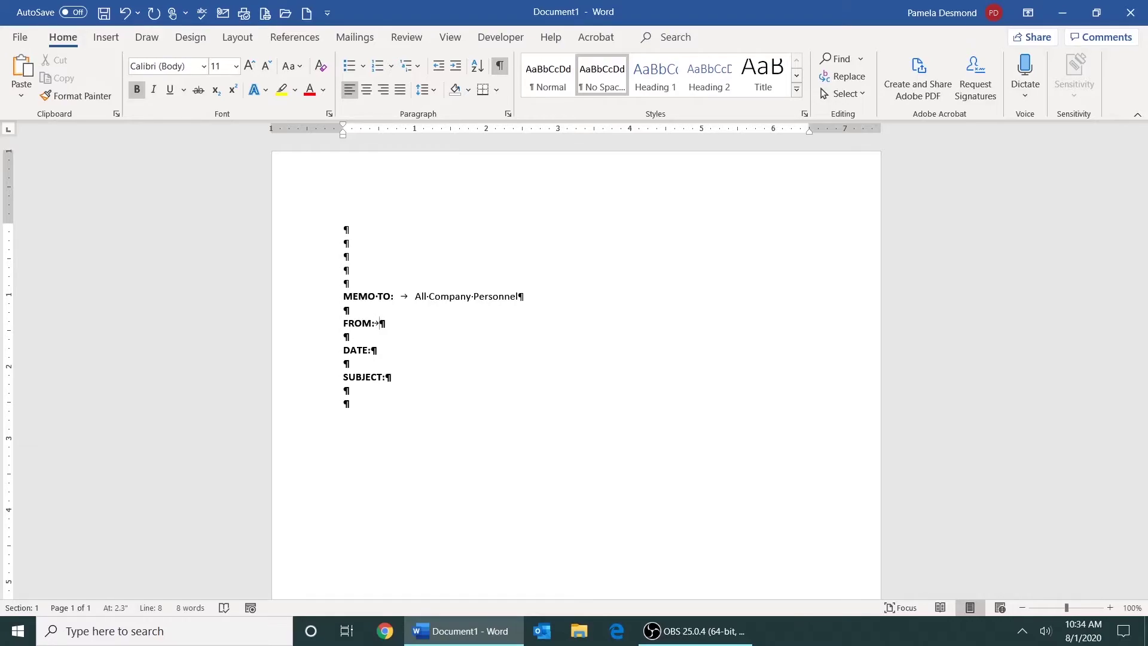
key(Tab)
click(137, 91)
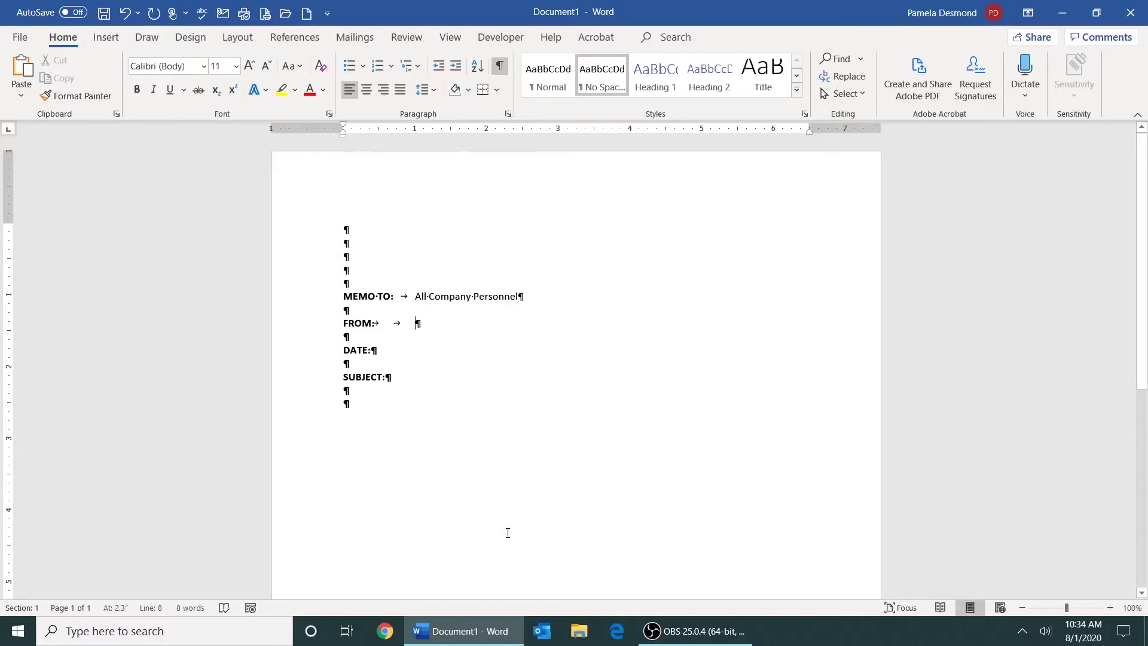
text(Je)
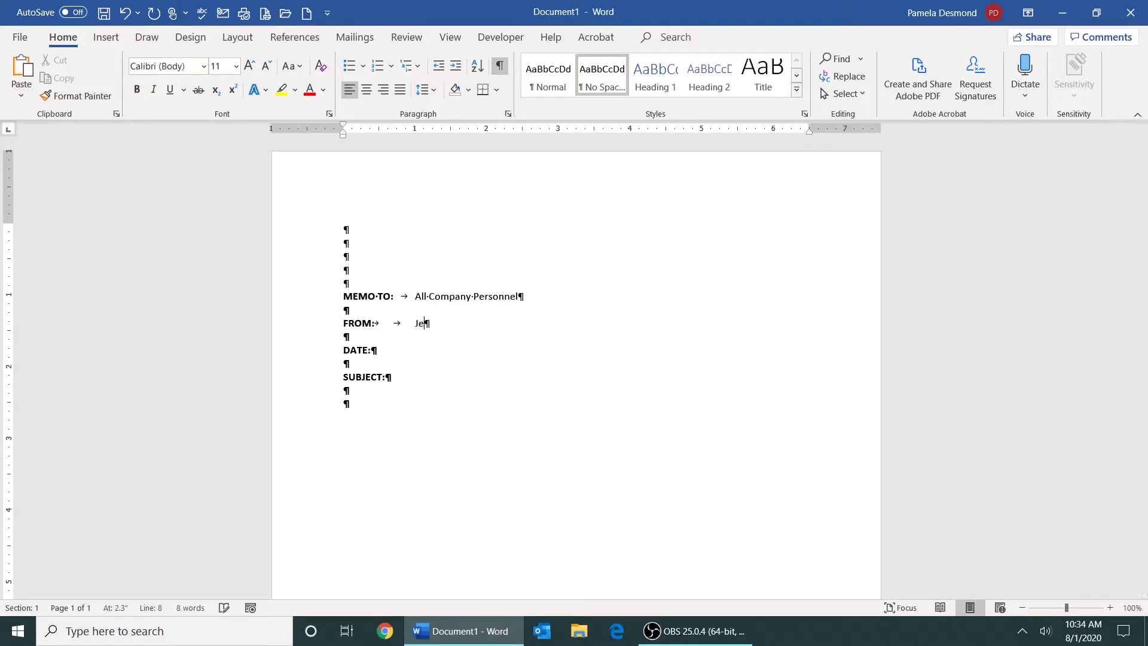
text(rry Mitchell, Empl)
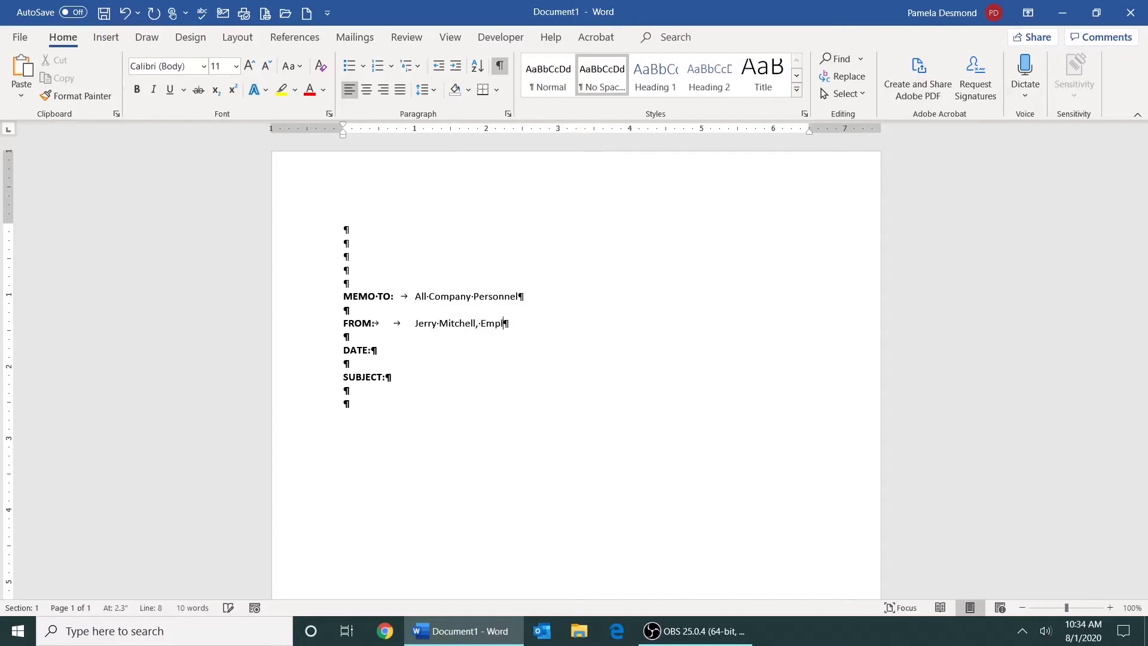
text(oyee Relations Division)
Step: Enter the date 'August 1, 2020' after DATE: and tab into the SUBJECT line
click(423, 353)
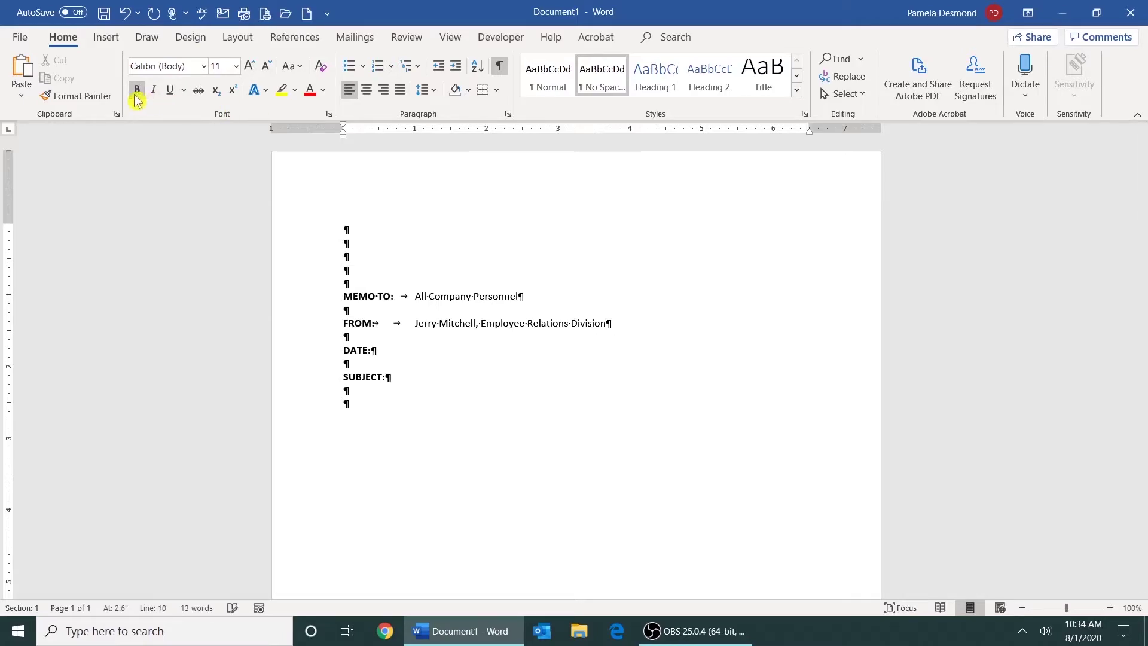
key(Tab)
key(Tab)
text(August)
text( 1, 2020)
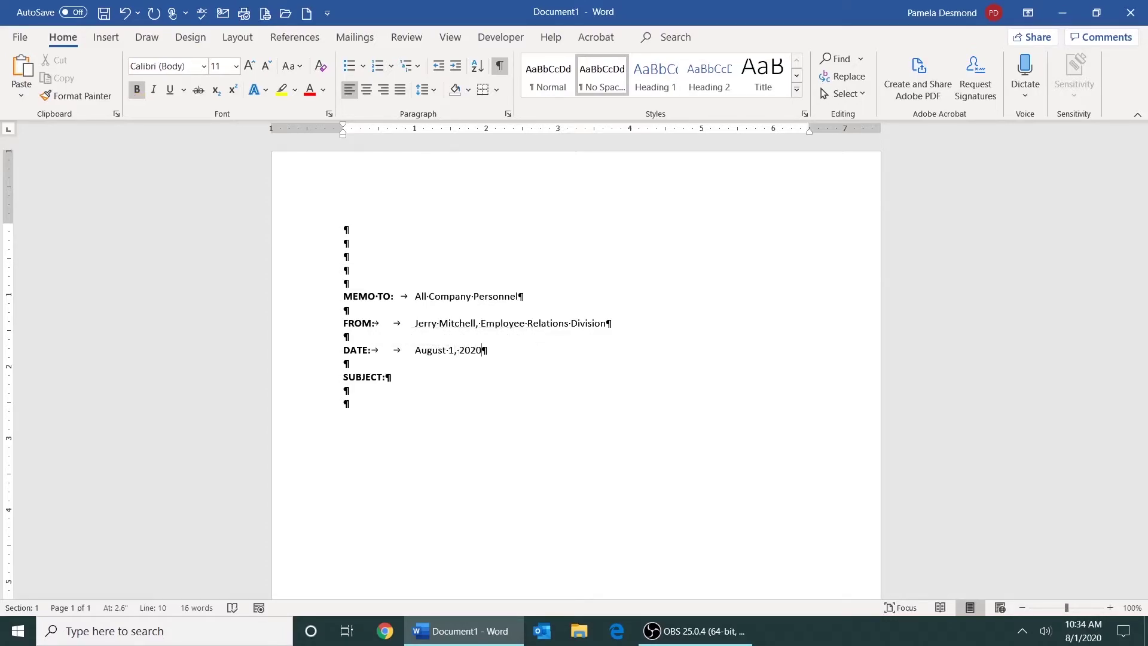
click(388, 377)
key(Tab)
Step: Type the subject 'Holiday Committee' and the first paragraph about planning next month's holiday event
text(Holiday Commmittee)
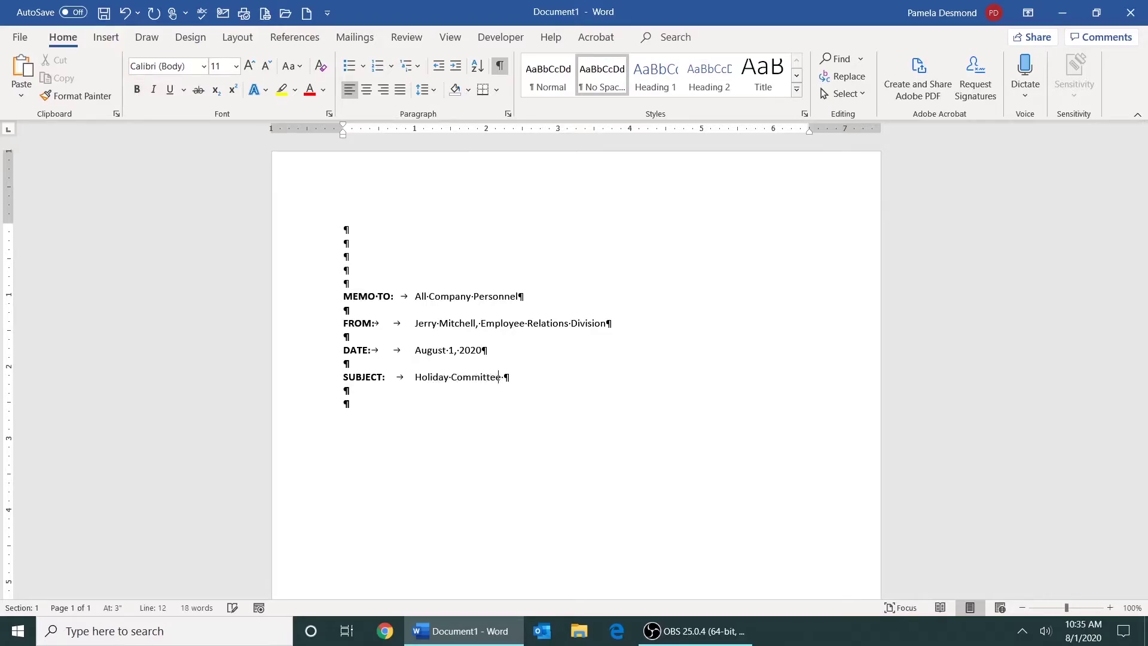
key(Down)
key(Down)
text(There has been )
text(a great deal of inte)
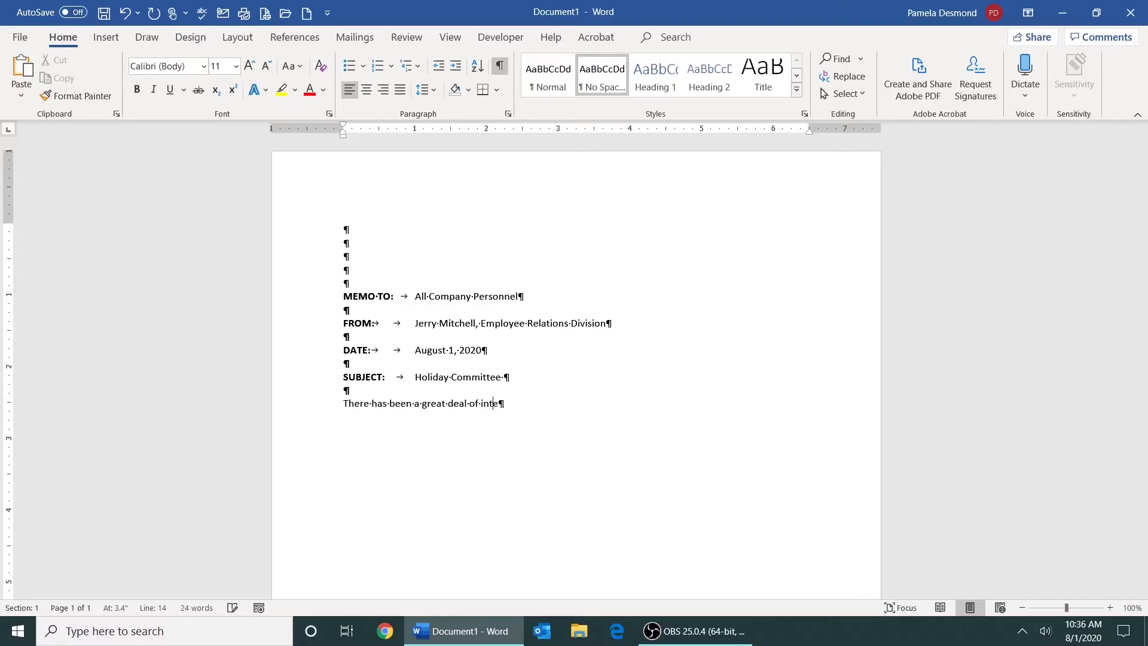
text(rest regarding he appropriate proced)
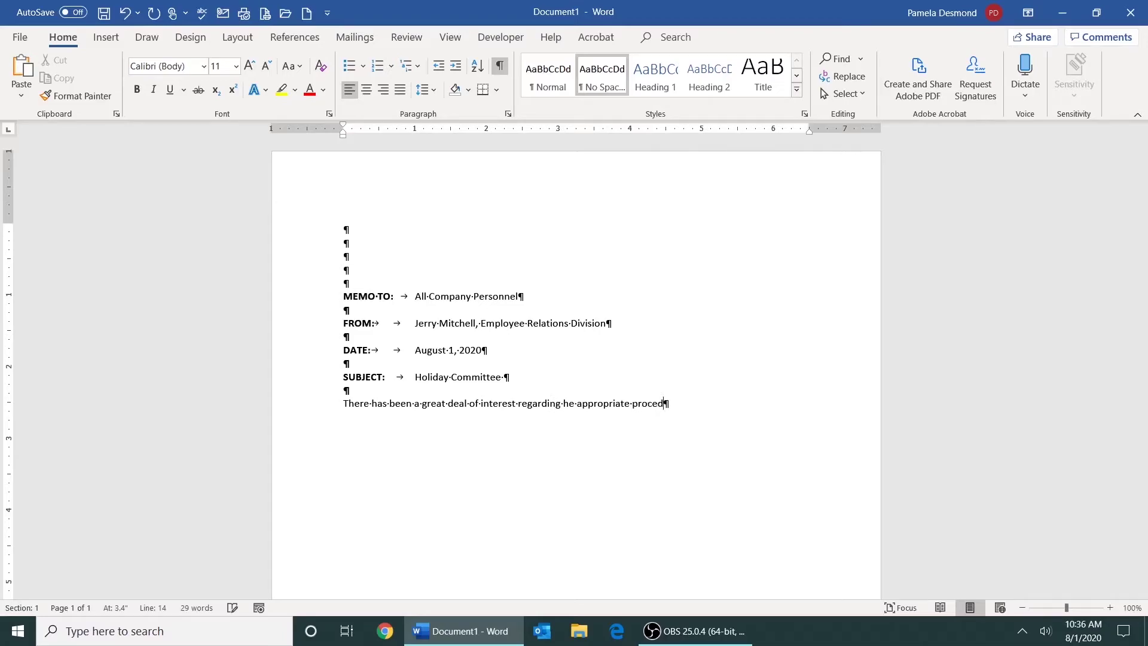
text(ures for planning our u)
text(pcoming ho)
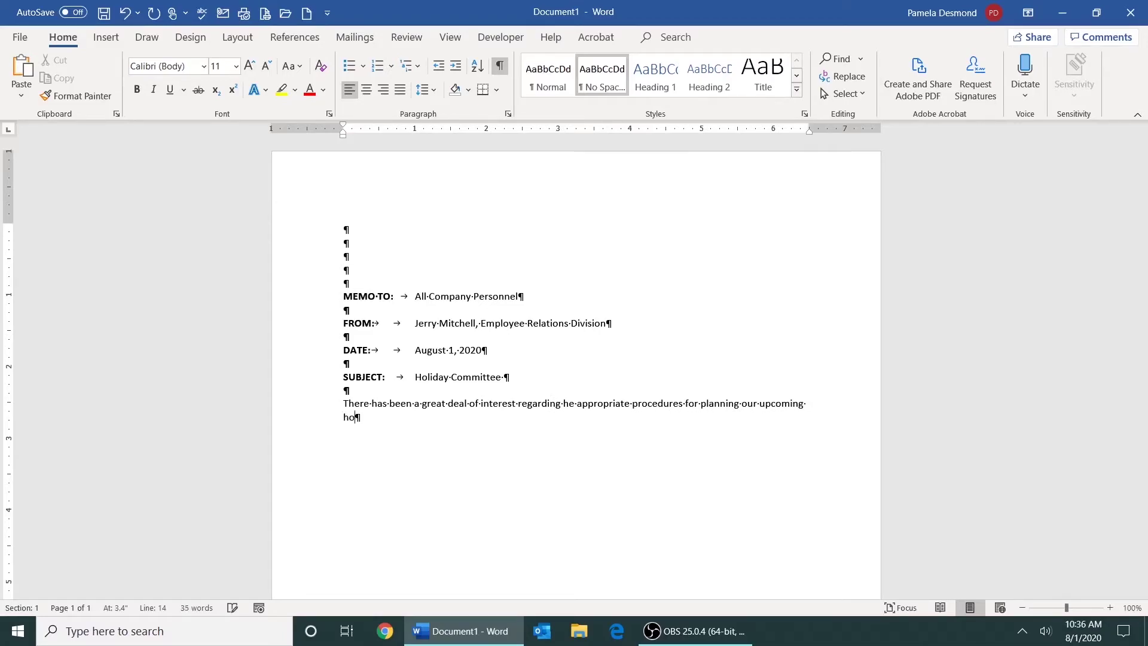
text(iday)
key(BackSpace)
key(BackSpace)
key(BackSpace)
key(BackSpace)
key(BackSpace)
text(l)
text(iday )
text(even next month)
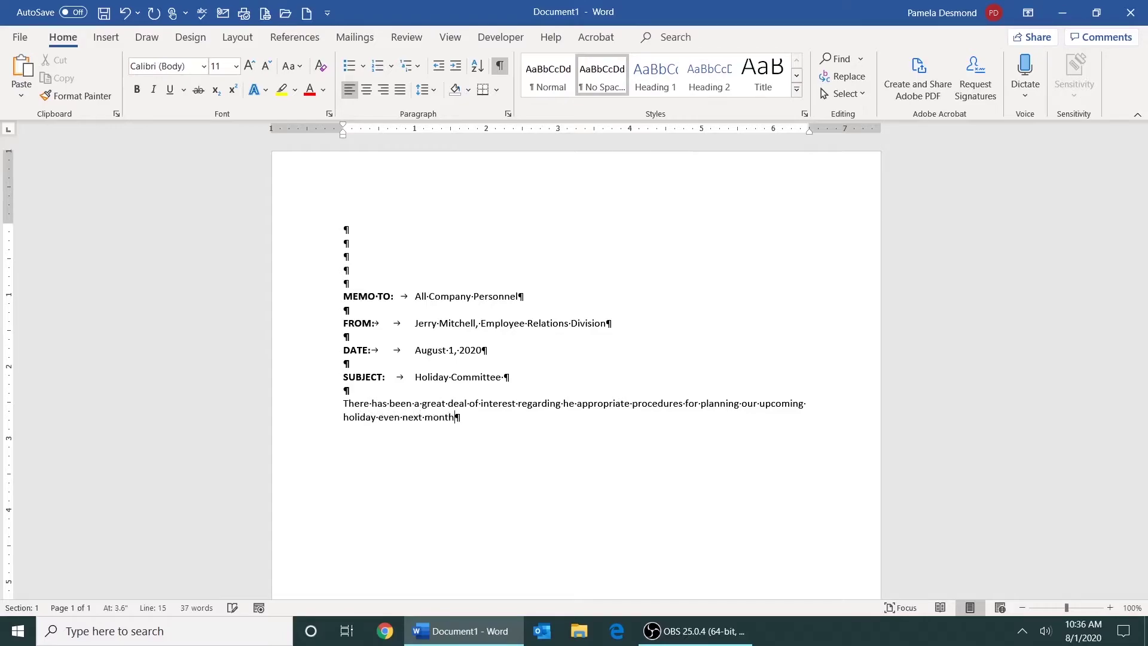
text(.)
click(563, 403)
text(t)
Step: Zoom in three steps for a closer view of the page
click(1109, 608)
click(1110, 608)
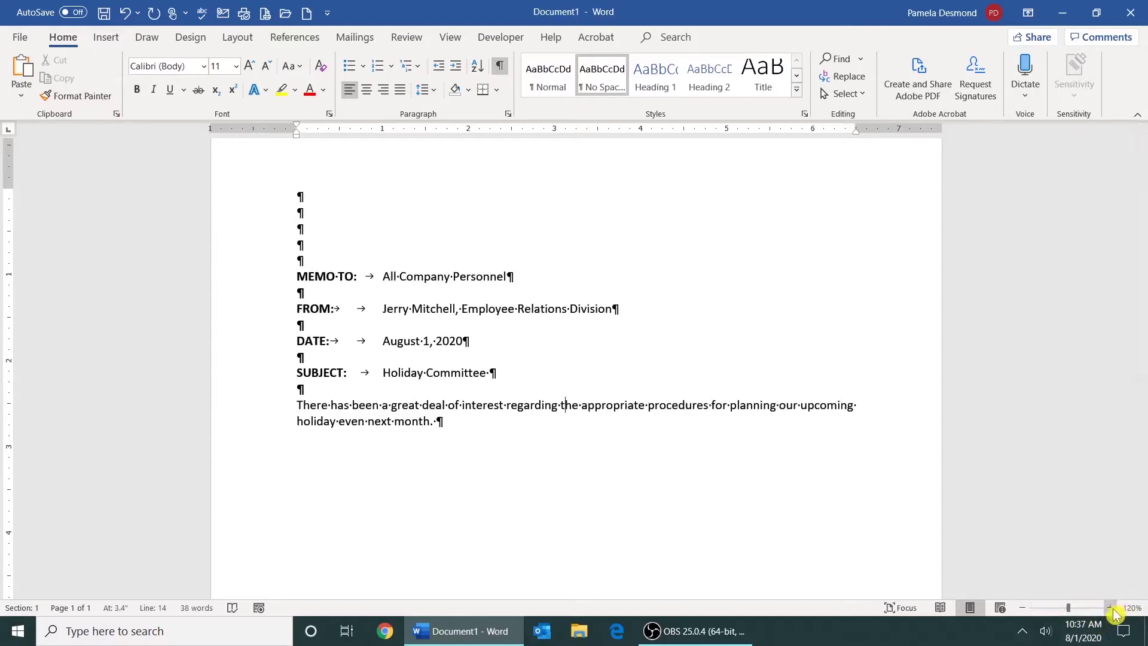
click(1111, 608)
click(1110, 608)
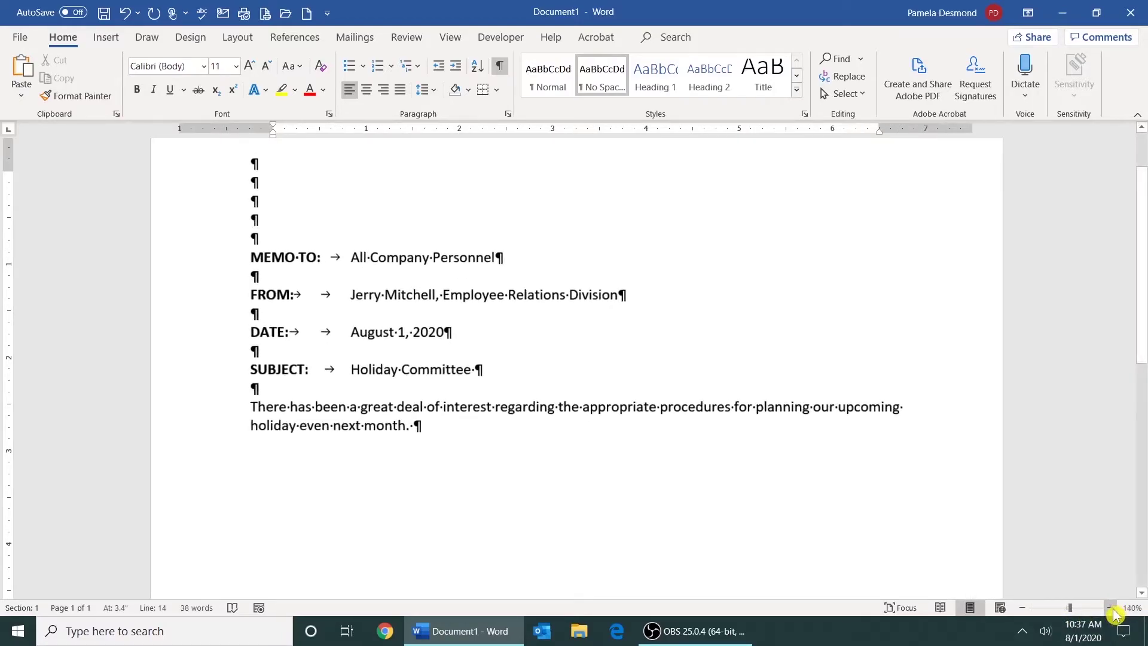
Step: Add the second paragraph about requests from 80 percent of customers for an event
click(705, 443)
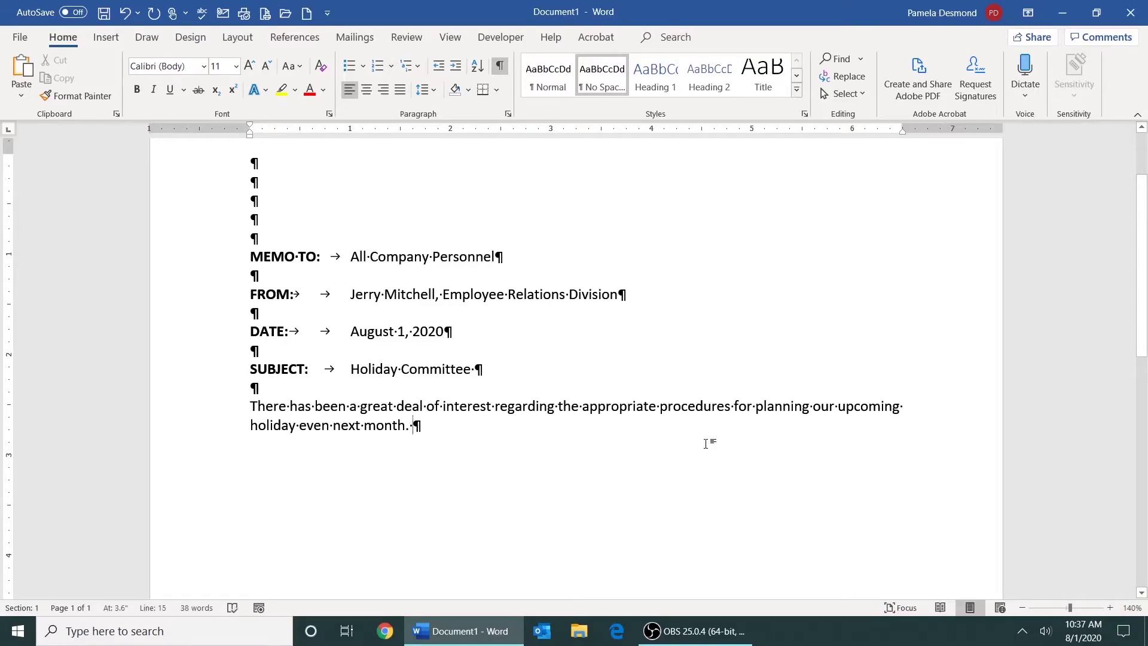
key(Return)
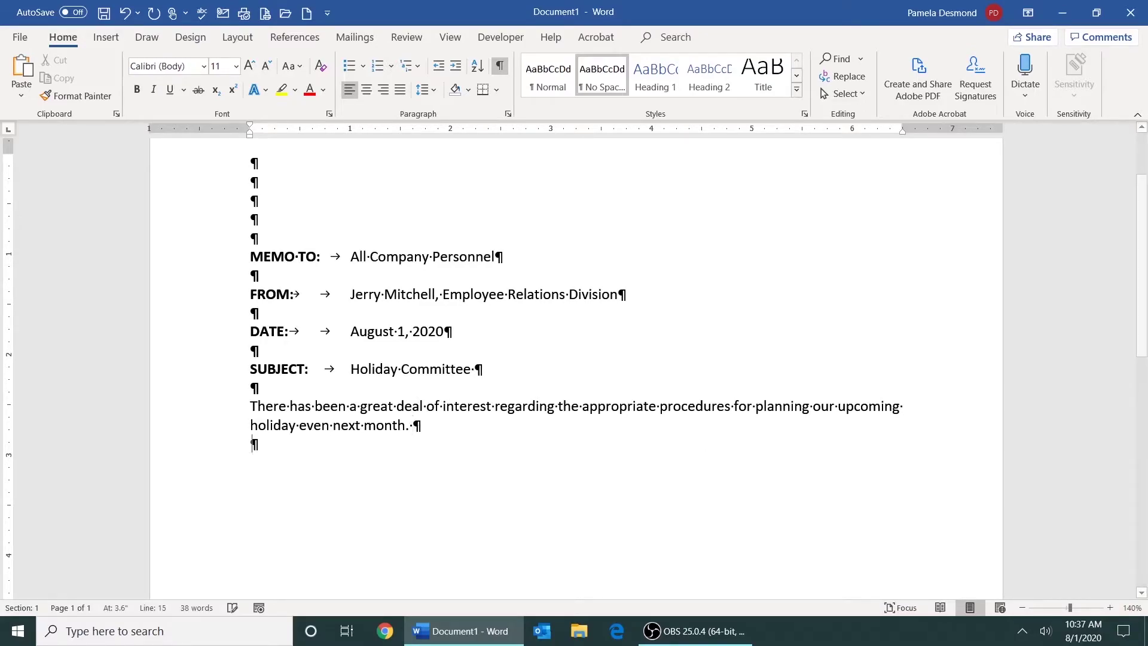
key(Return)
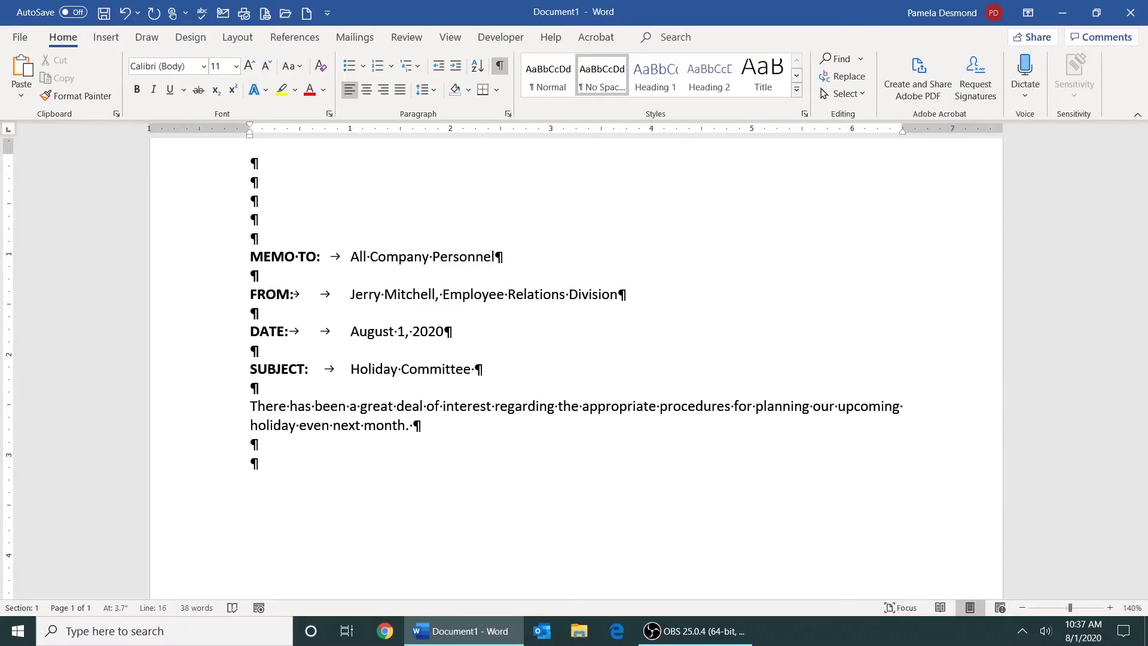
text(I have re)
text(ceived requests from approxi)
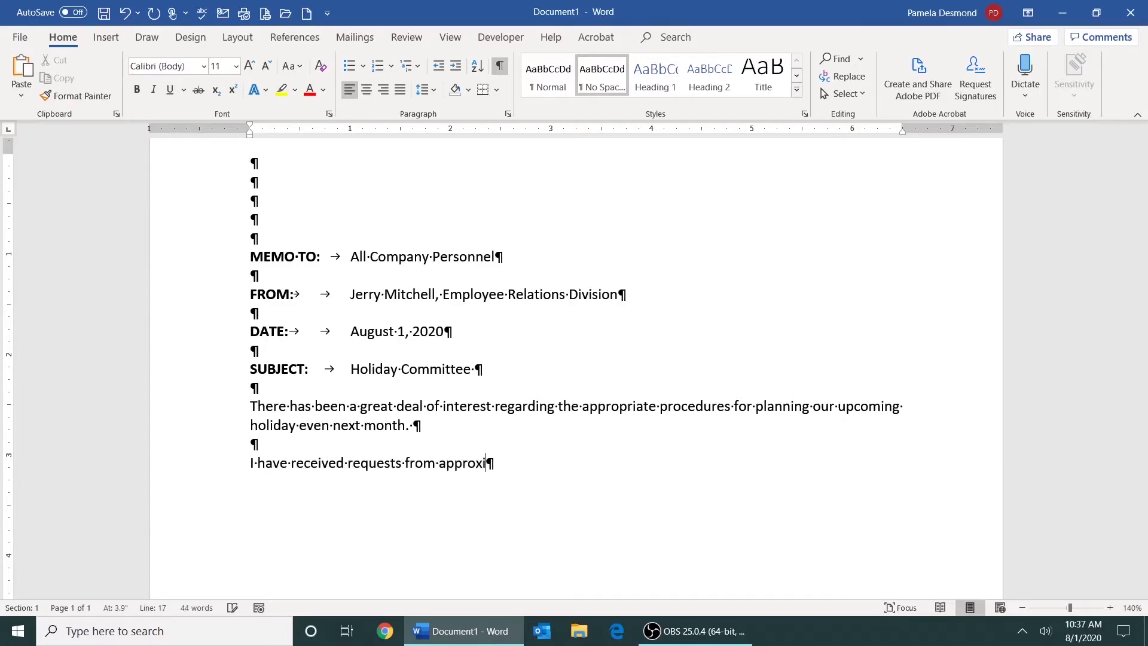
text(mately 80 percent of our)
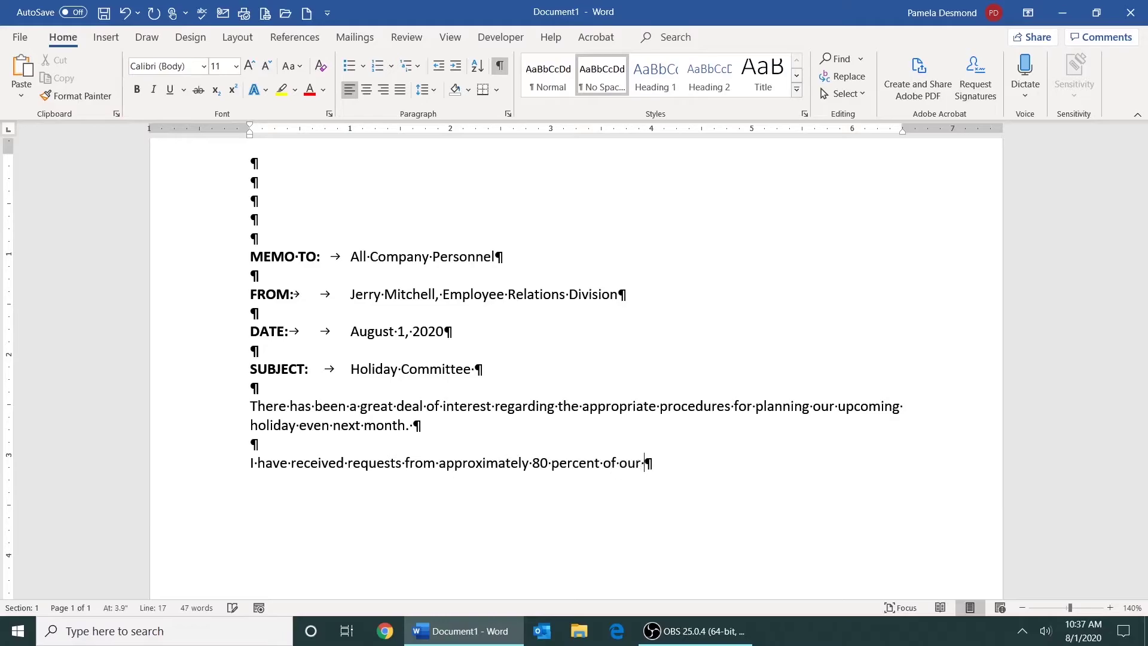
text( customers to organize some type of ann)
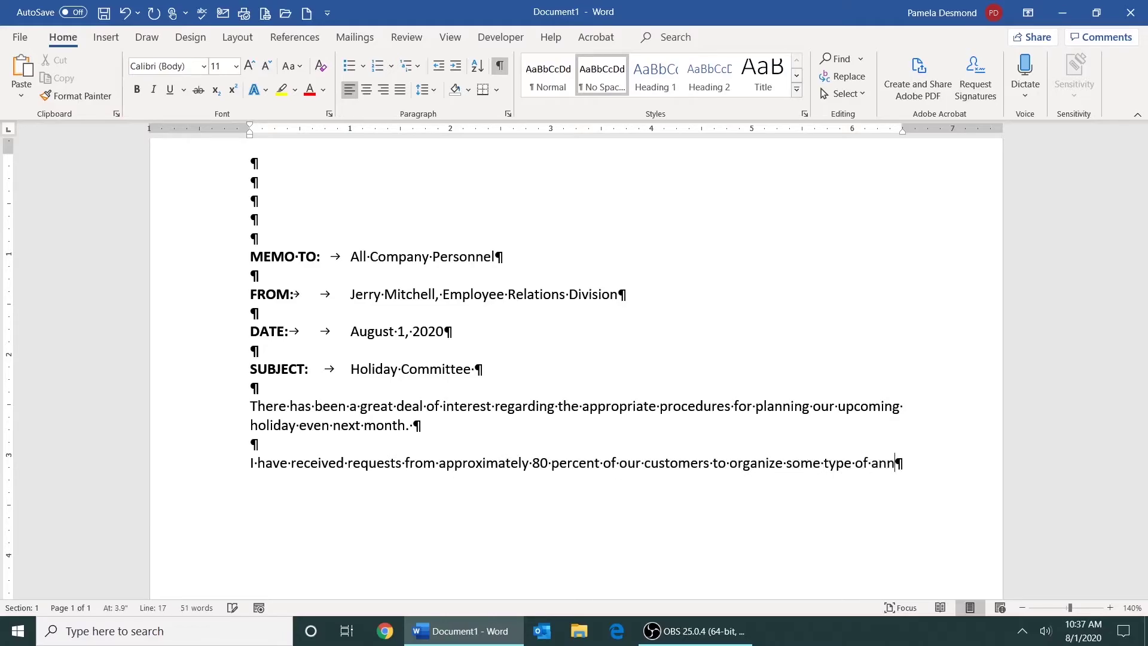
text(ual charitable event. This eve)
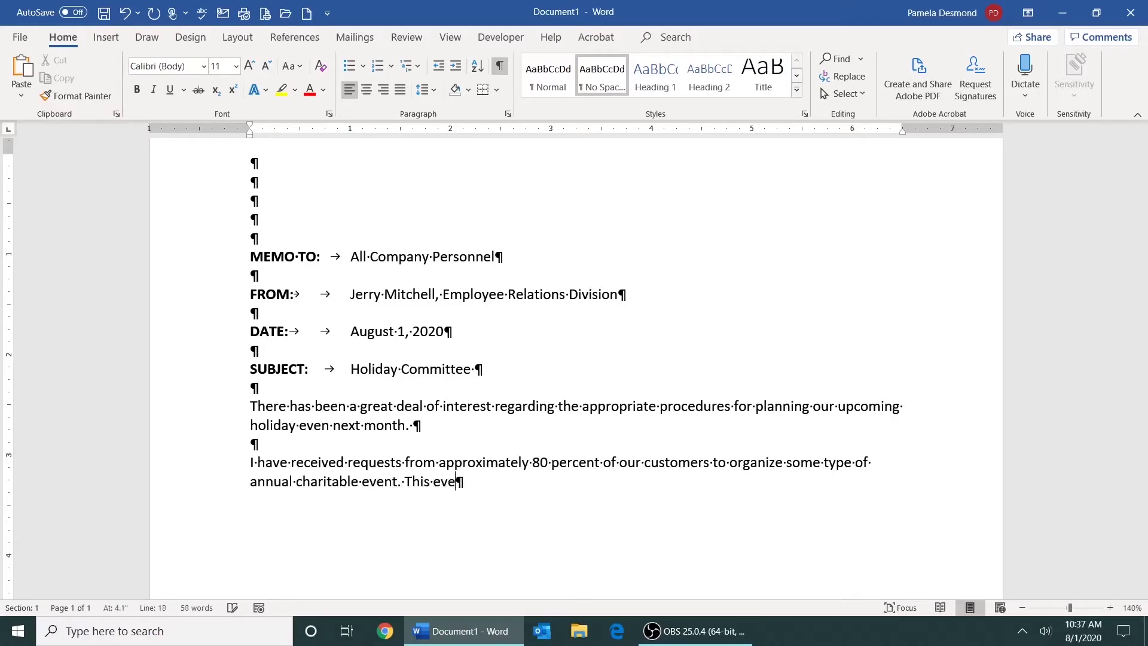
text(n will include allinter)
key(BackSpace)
key(BackSpace)
key(BackSpace)
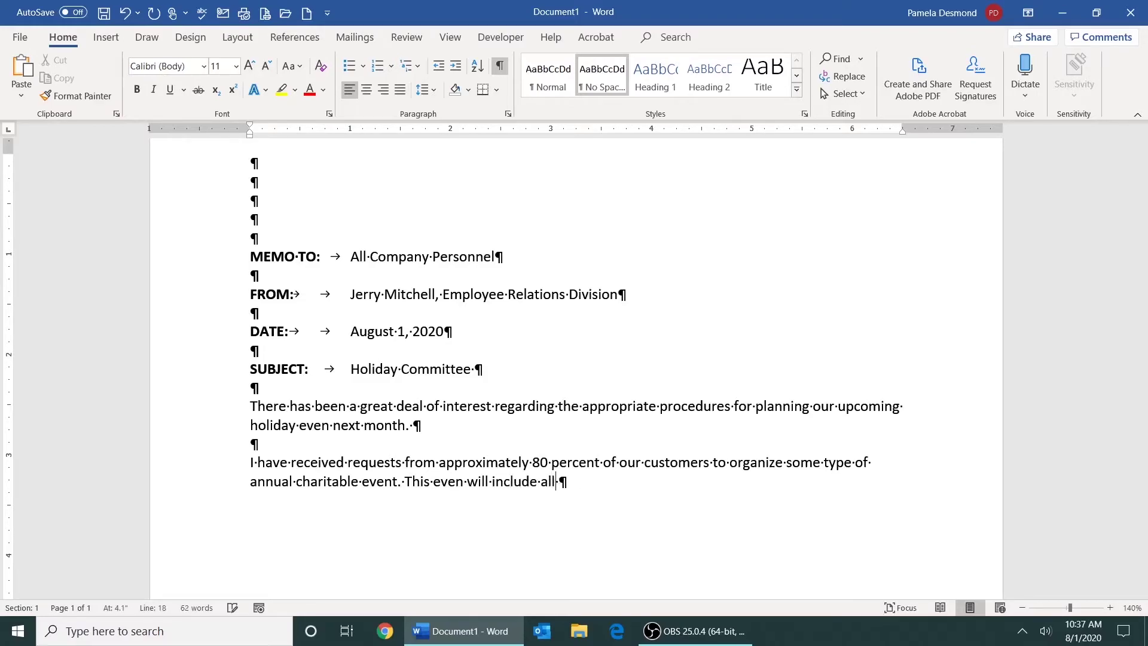
text(interested employees and customer)
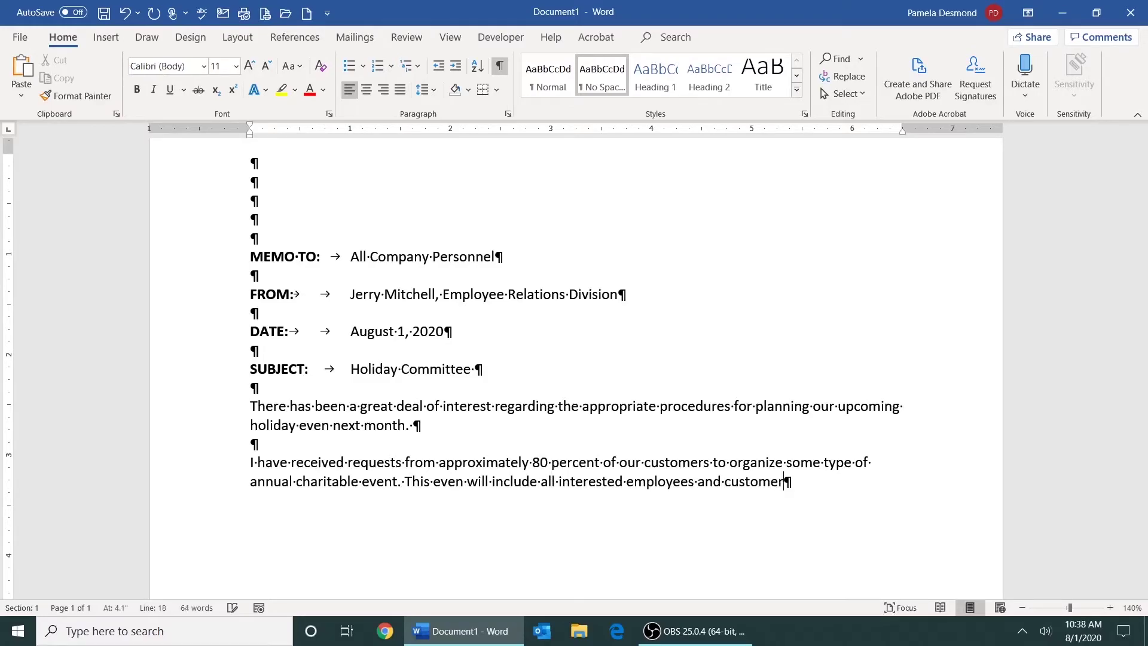
text(s and will provide an o)
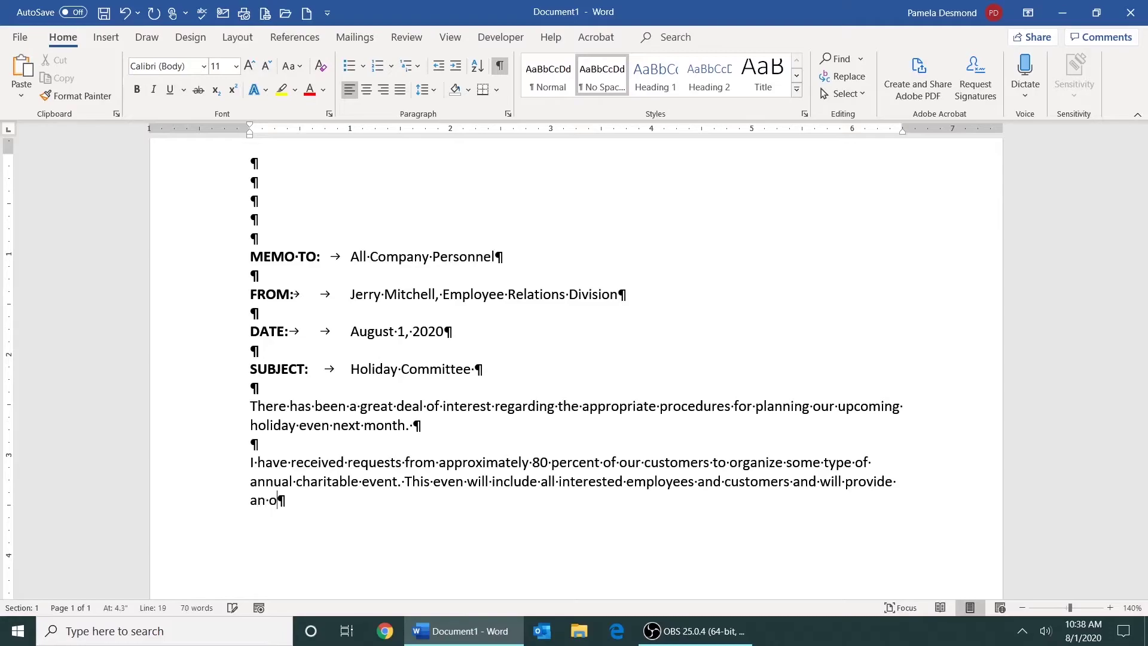
text(pportunity for everyone to contribut)
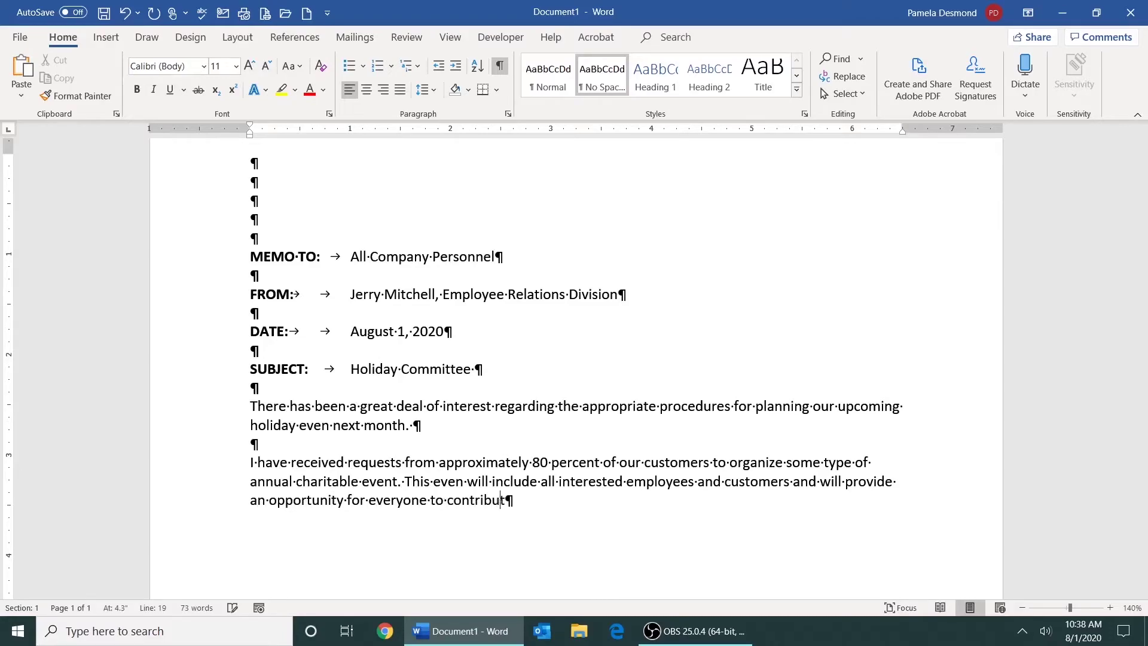
text(e financially to local fami)
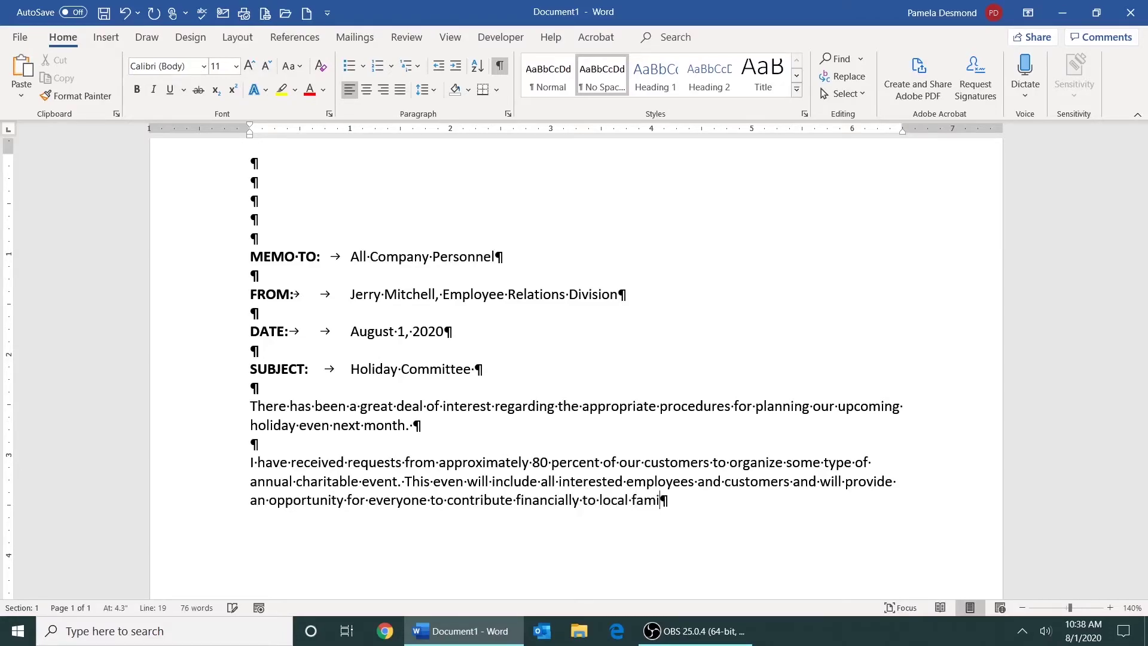
text(lies in need.)
Step: Type the third paragraph on facility rental costs, ending 'please return the attach sign-up sheet.'
key(Return)
key(Return)
text(It)
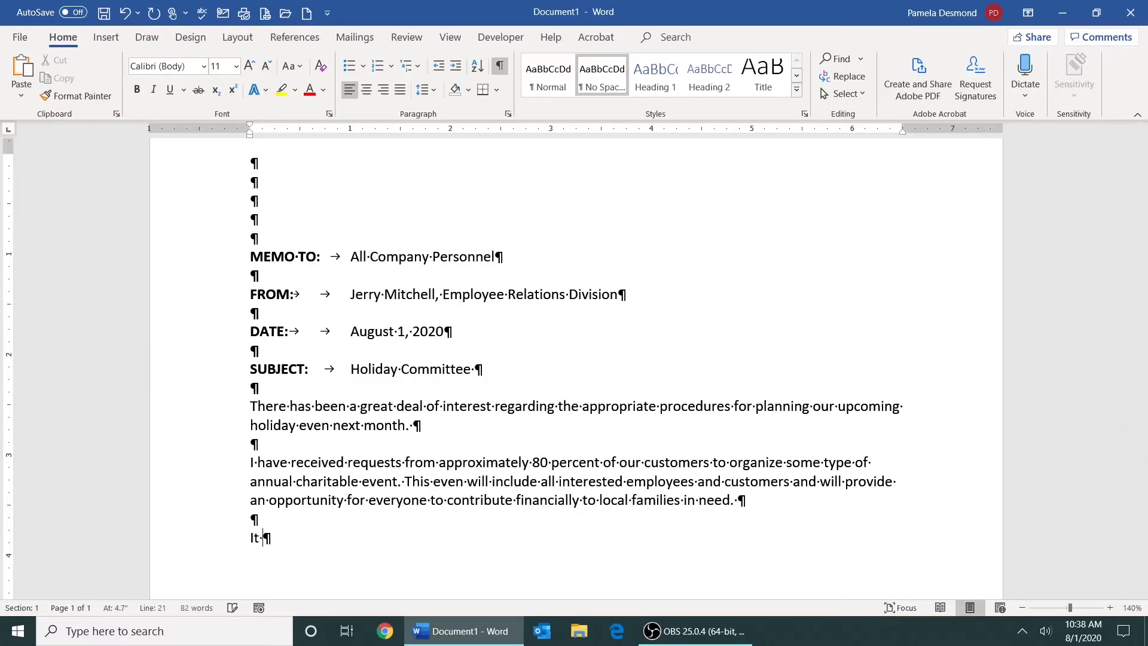
text( will be necessary to gather informat)
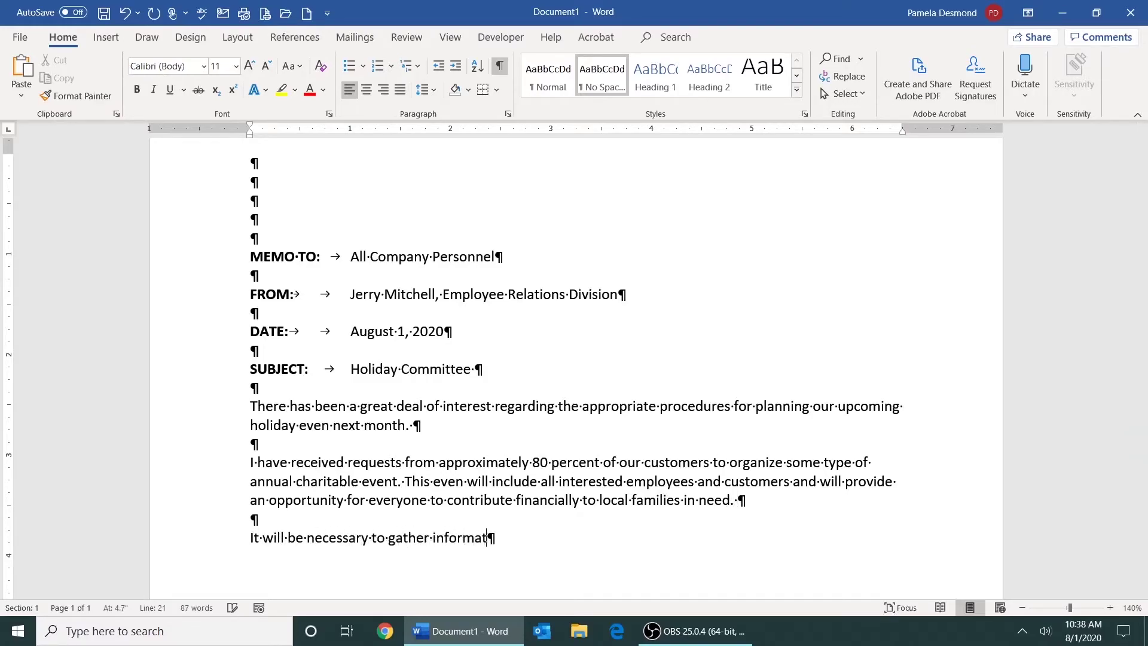
text(ion regarding the cost of re)
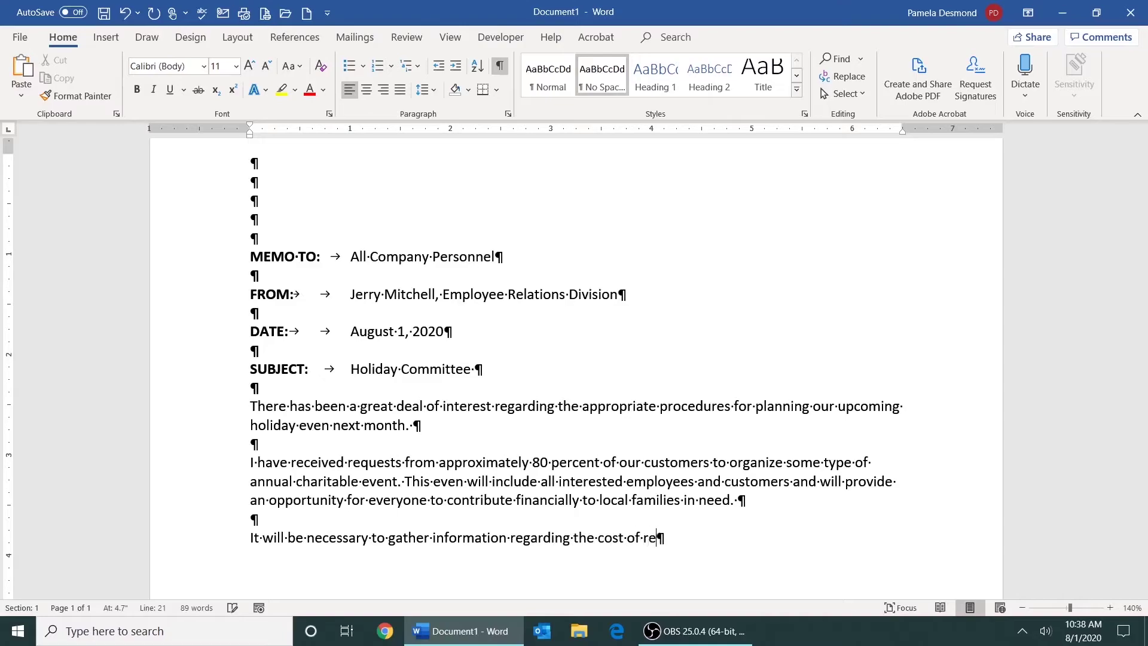
text(nting a facility in our area, )
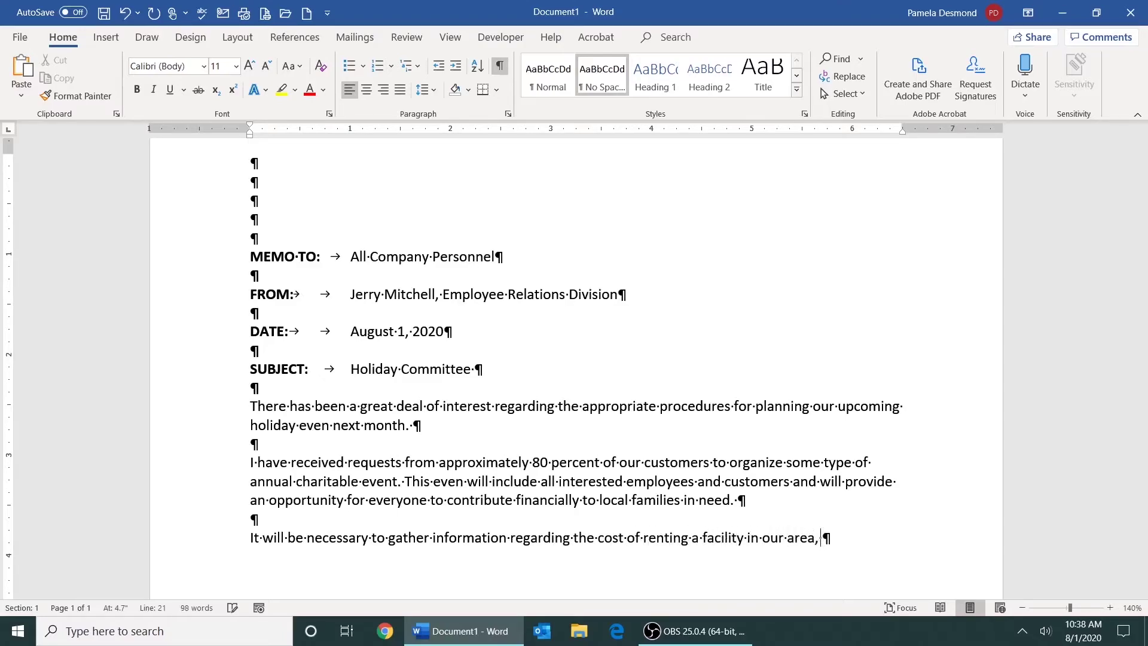
text(which will be ready next we)
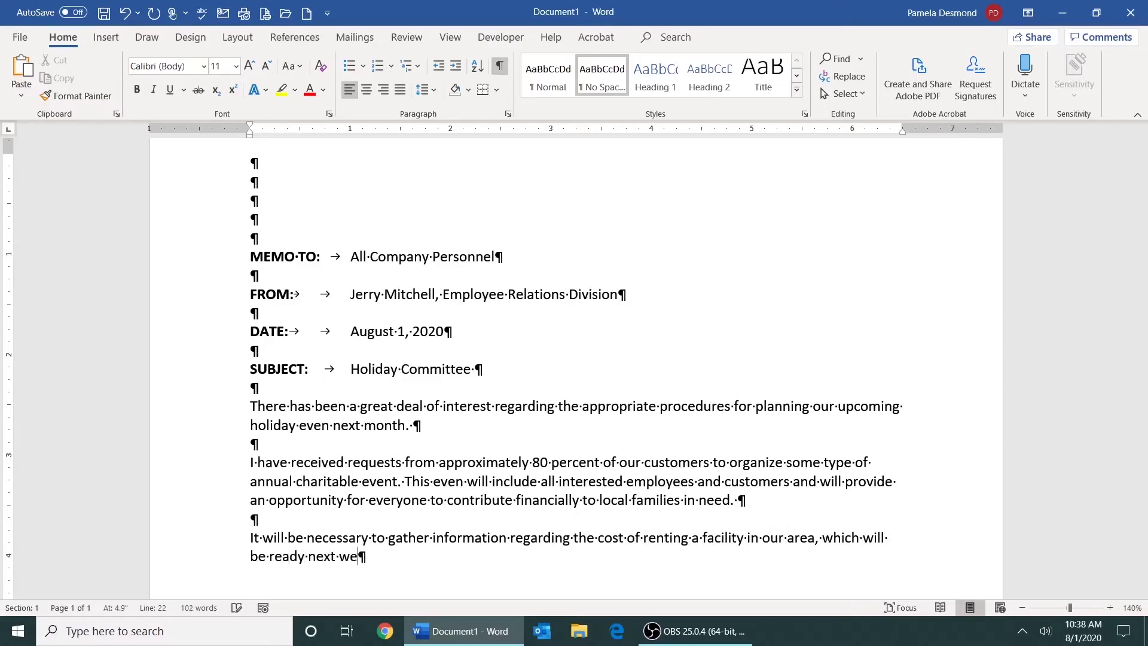
text(ek. When I am through w)
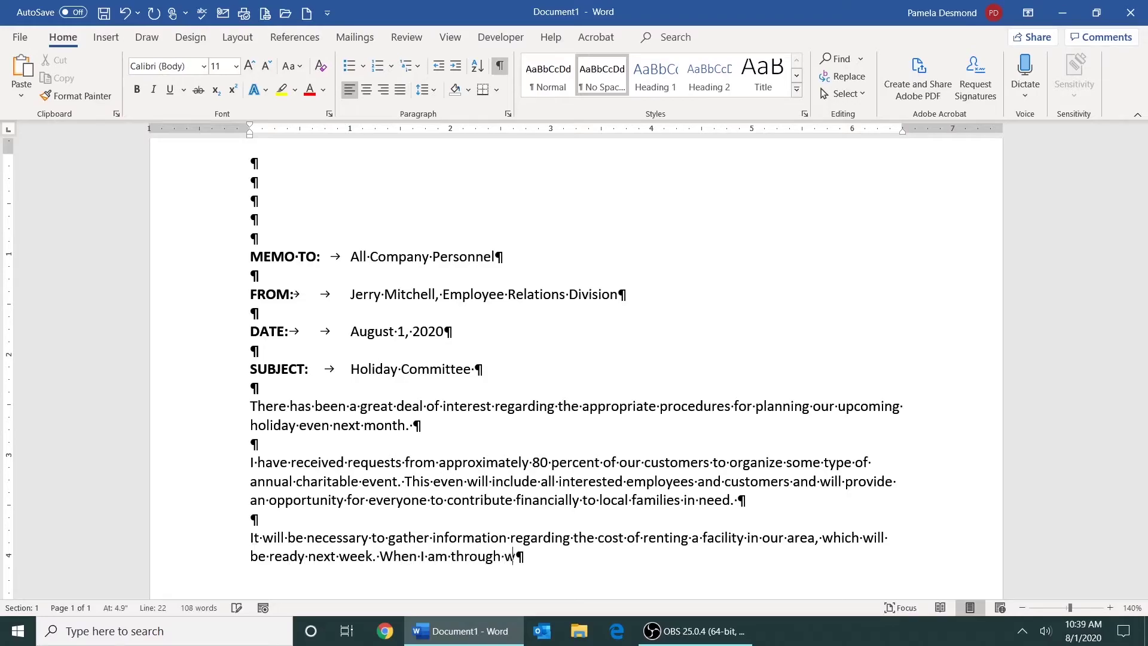
text(ith the process and a cont)
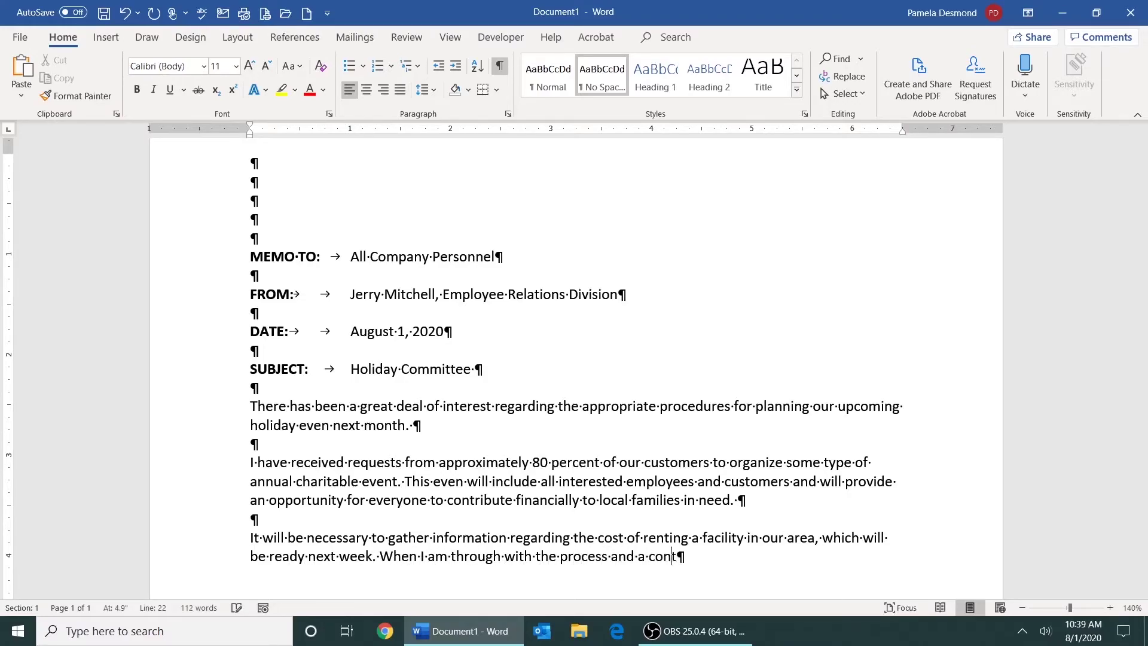
text(ract has been signed, I will contac)
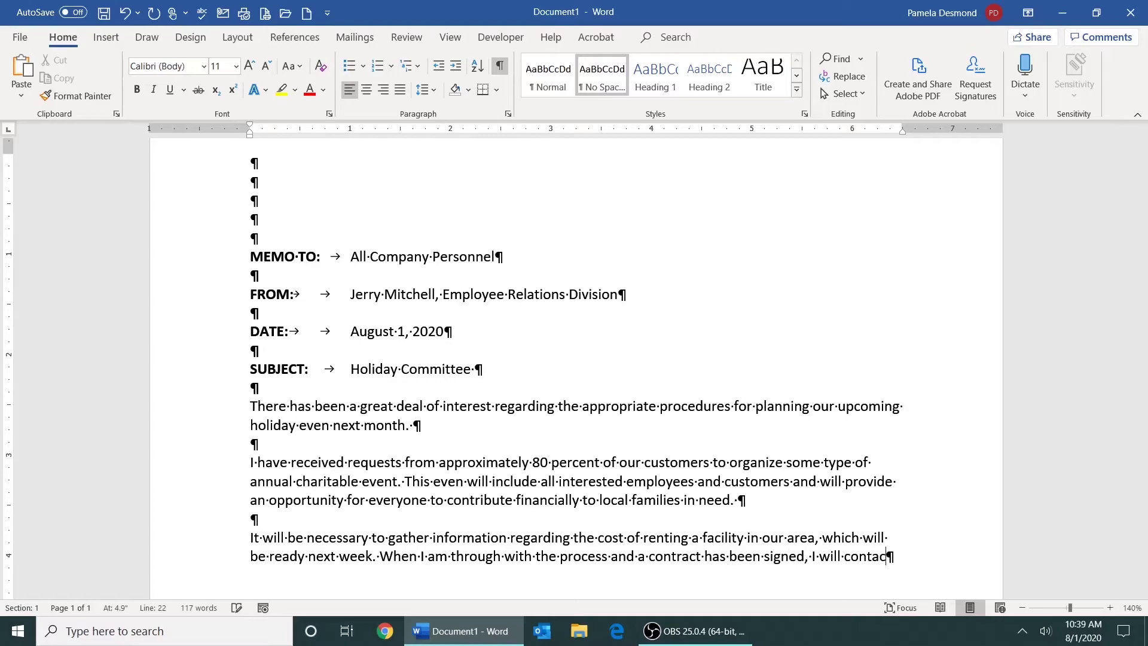
text(t all interested personnel. )
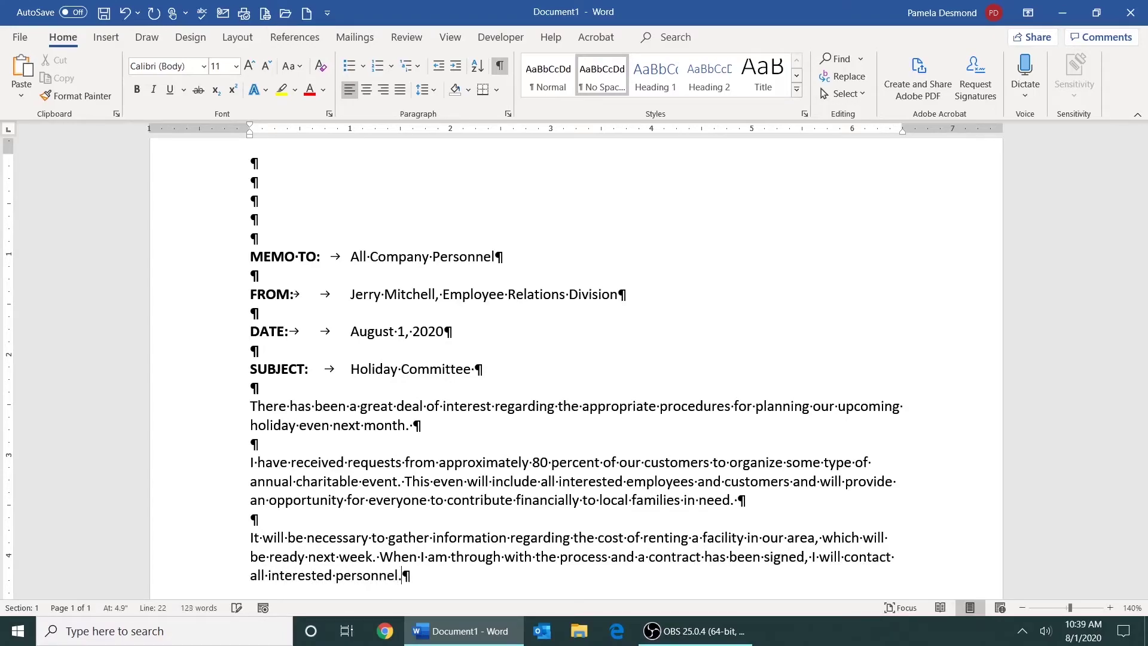
text(If you are intesr)
key(BackSpace)
key(BackSpace)
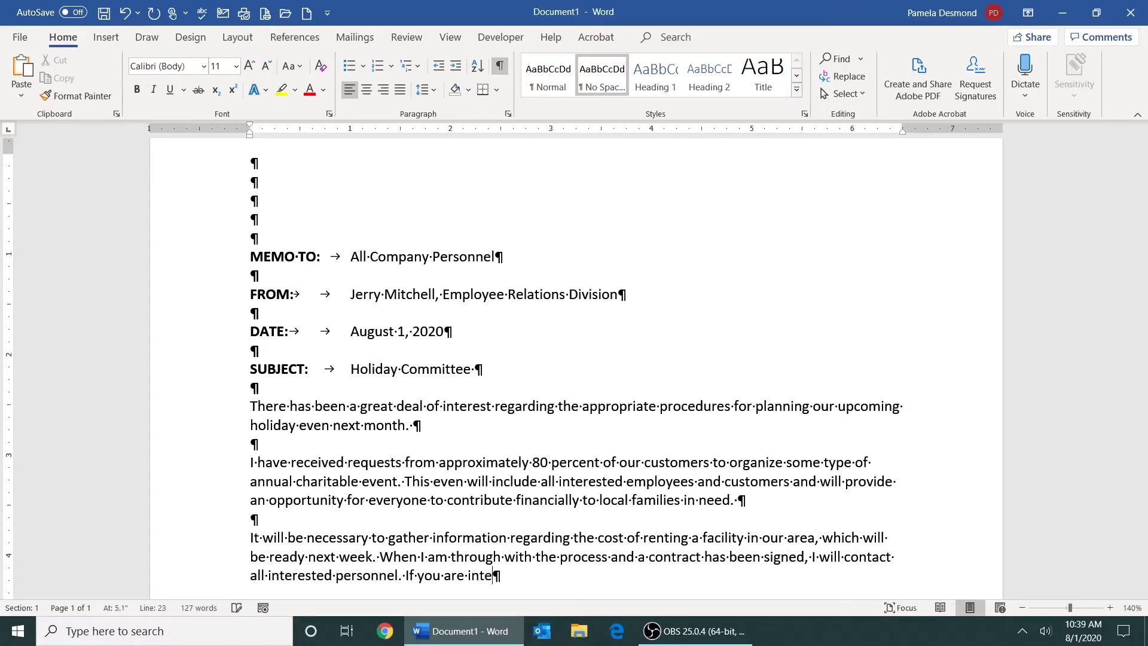
text(rested in participat)
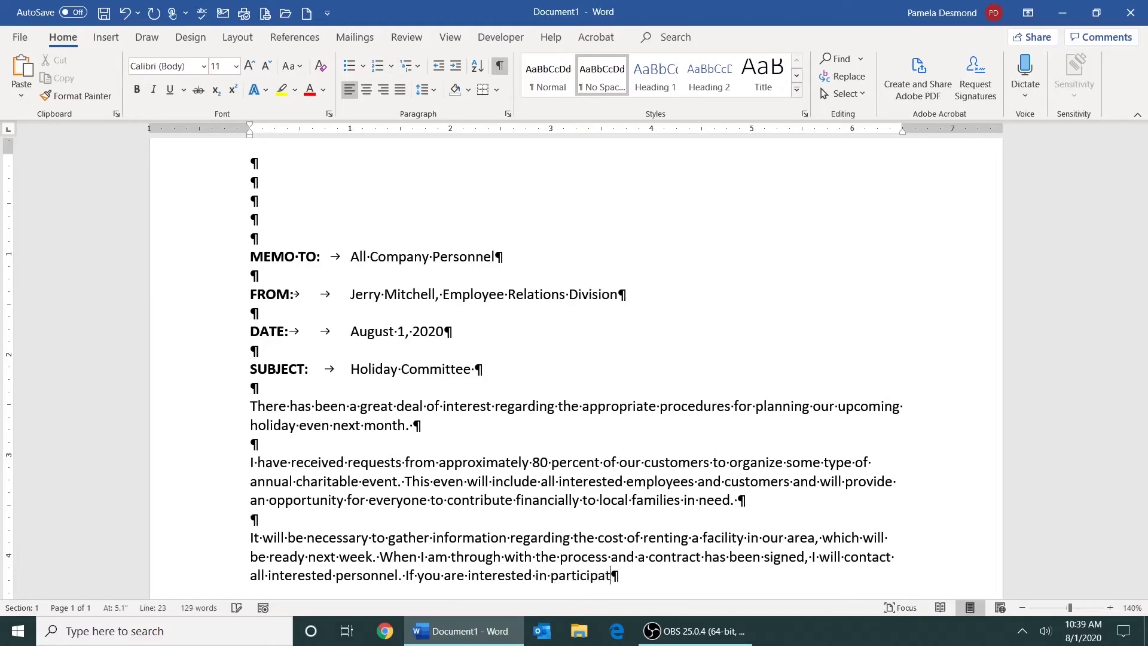
text(ing in this important event, pleas)
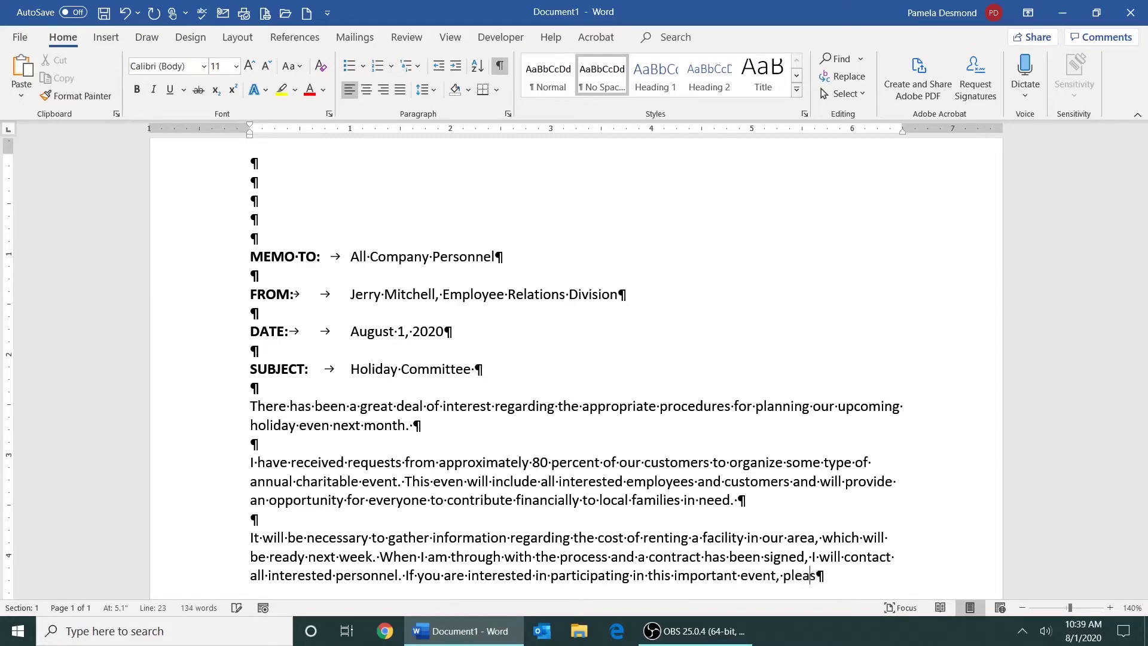
text(e regu)
key(BackSpace)
key(BackSpace)
text(turn the attach s)
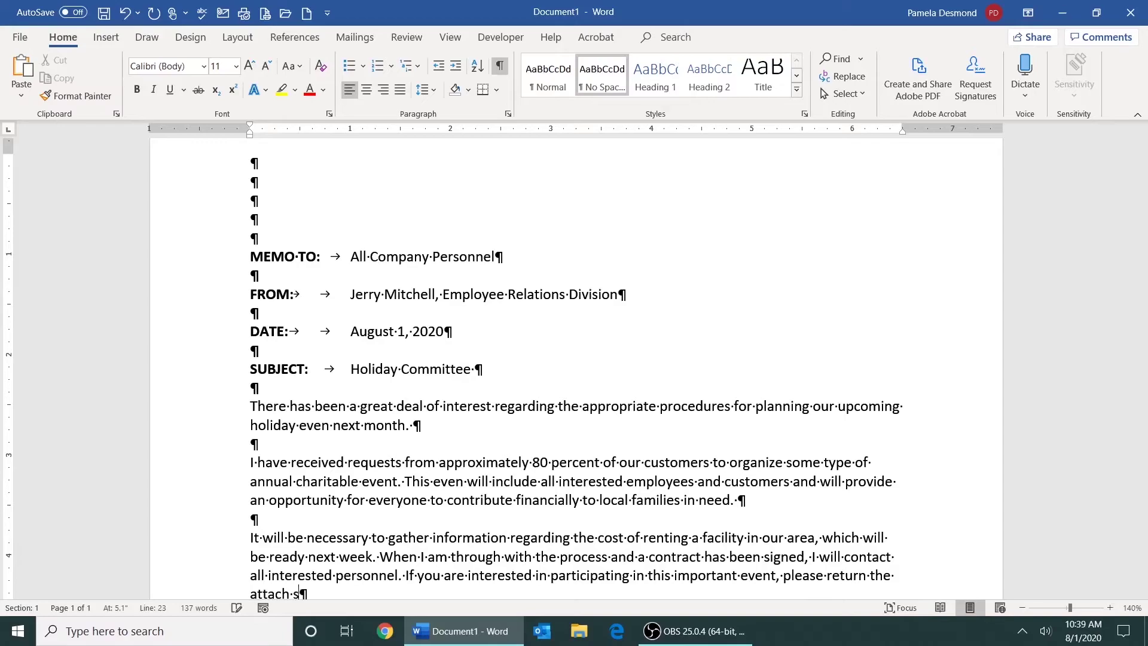
text(ign-up sheet.)
Step: Add typist initials 'pd' and the 'Attachment' notation below the last paragraph
key(Return)
key(Return)
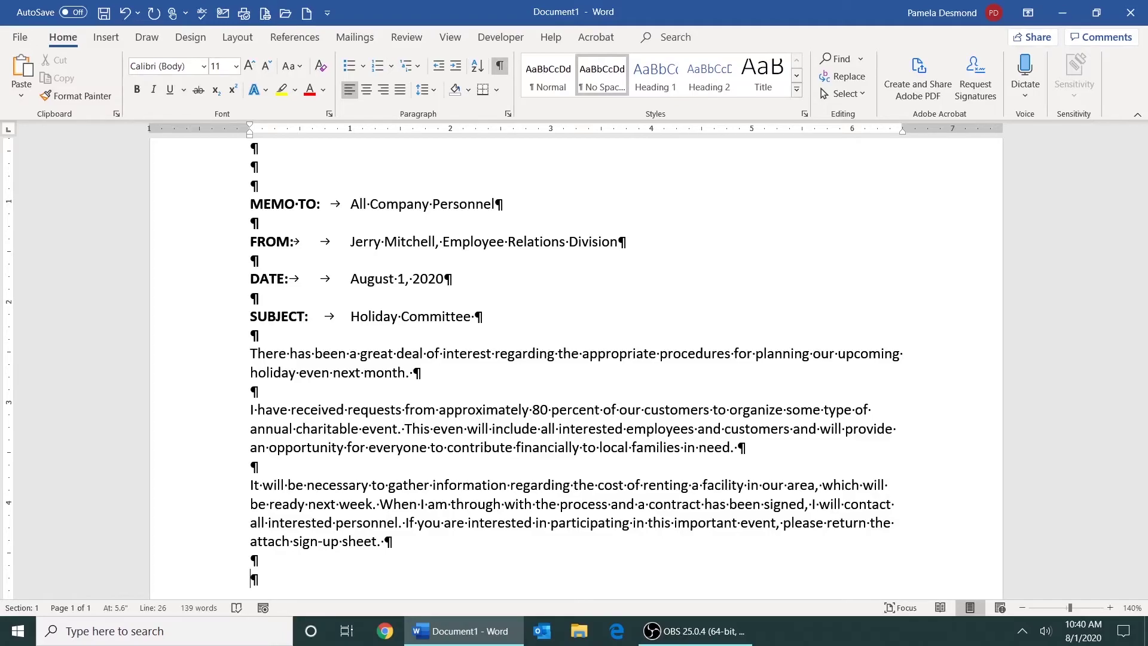
key(Return)
text(pd)
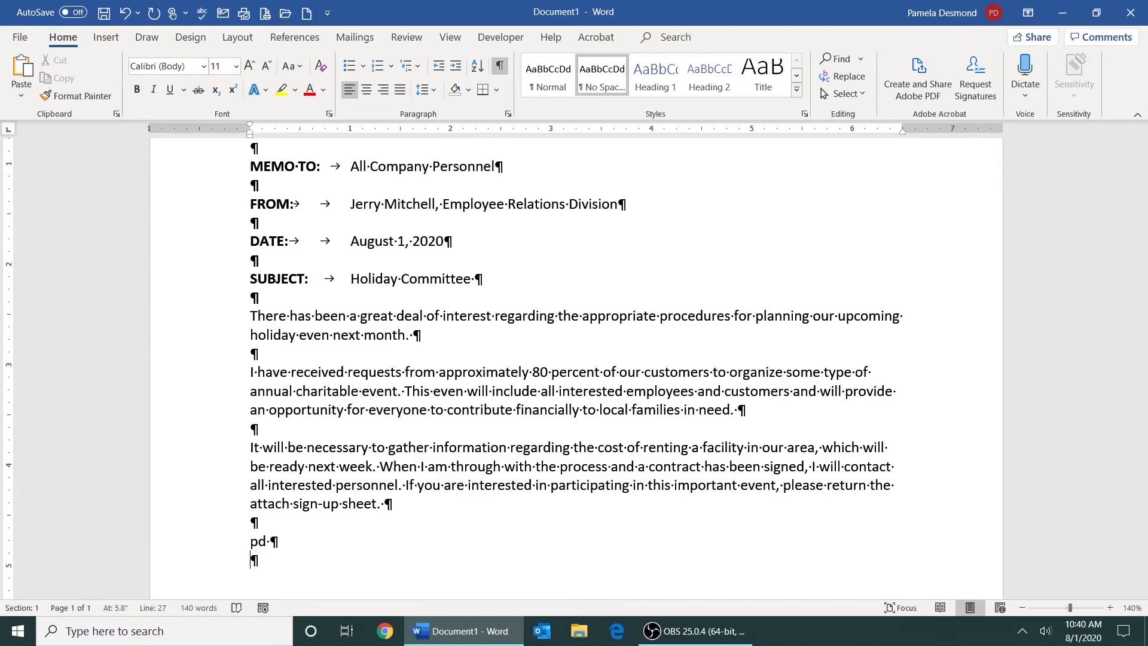
text(Att)
text(achment)
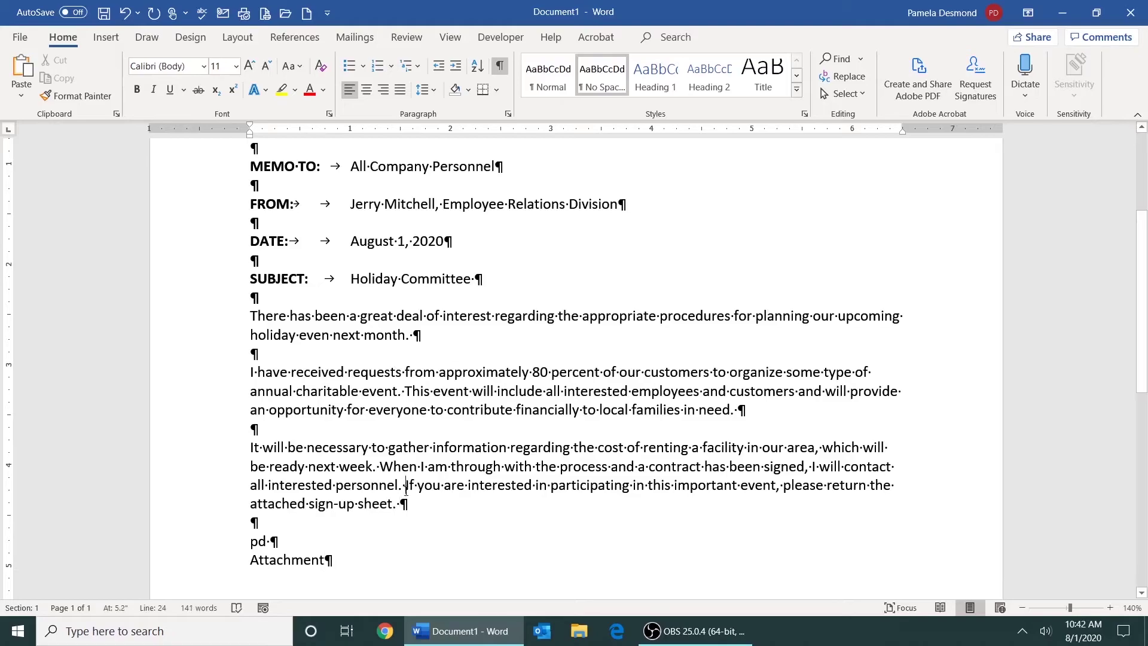
Step: Proofread the closing sentence and add the missing 't' to change 'even' to 'event'
drag(406, 485, 408, 504)
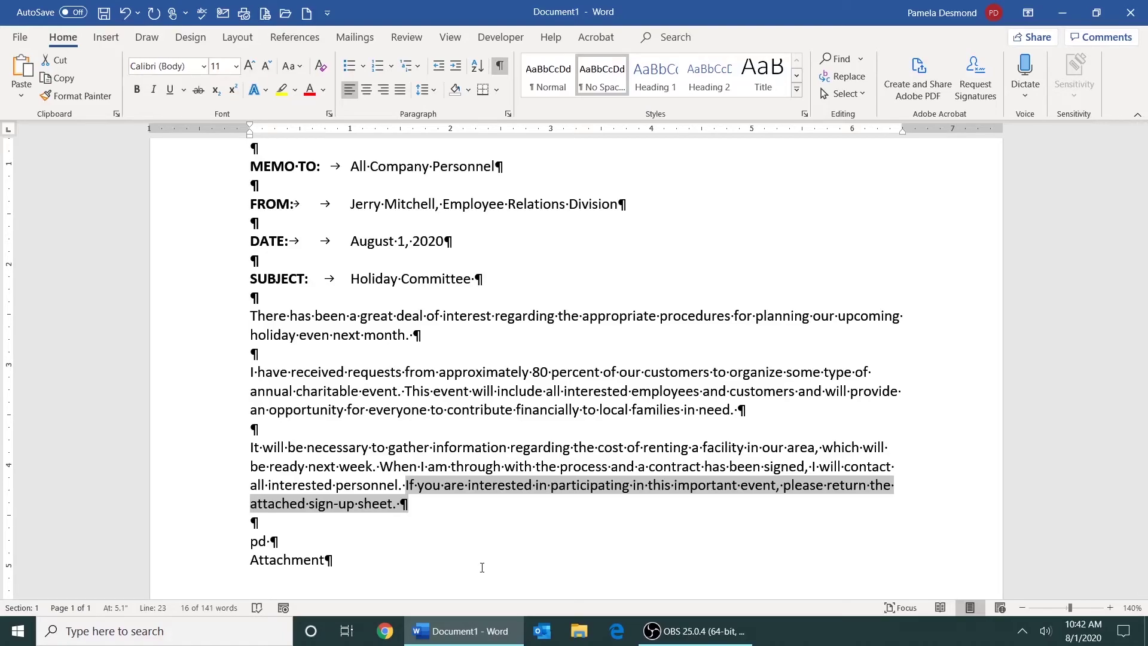
drag(1144, 361, 1143, 385)
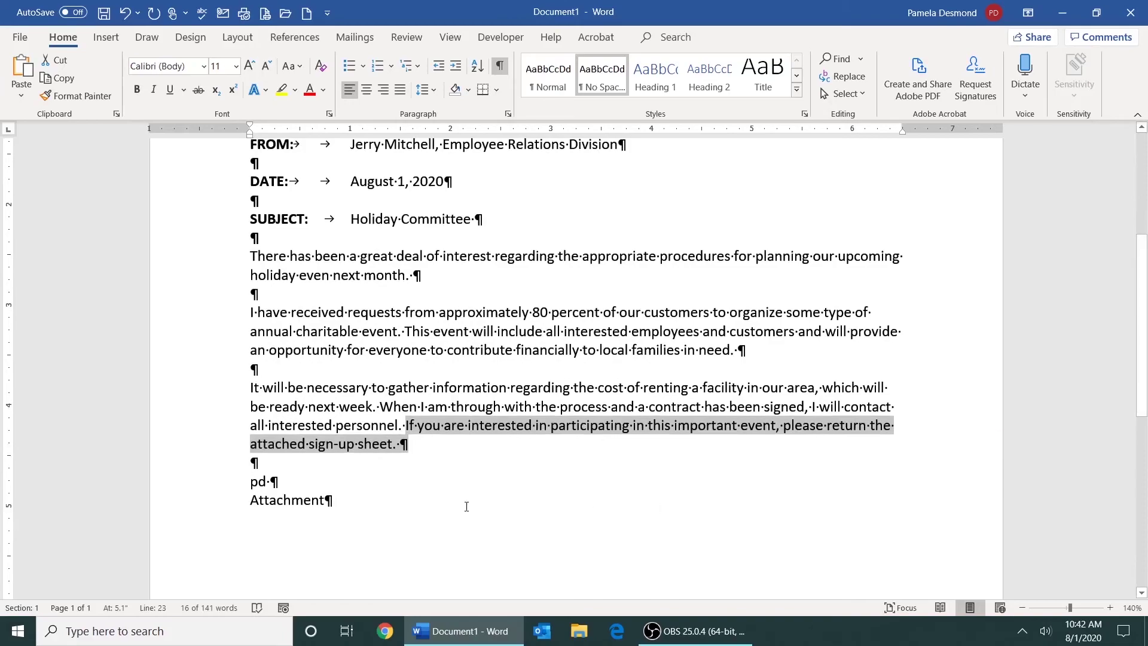
click(217, 504)
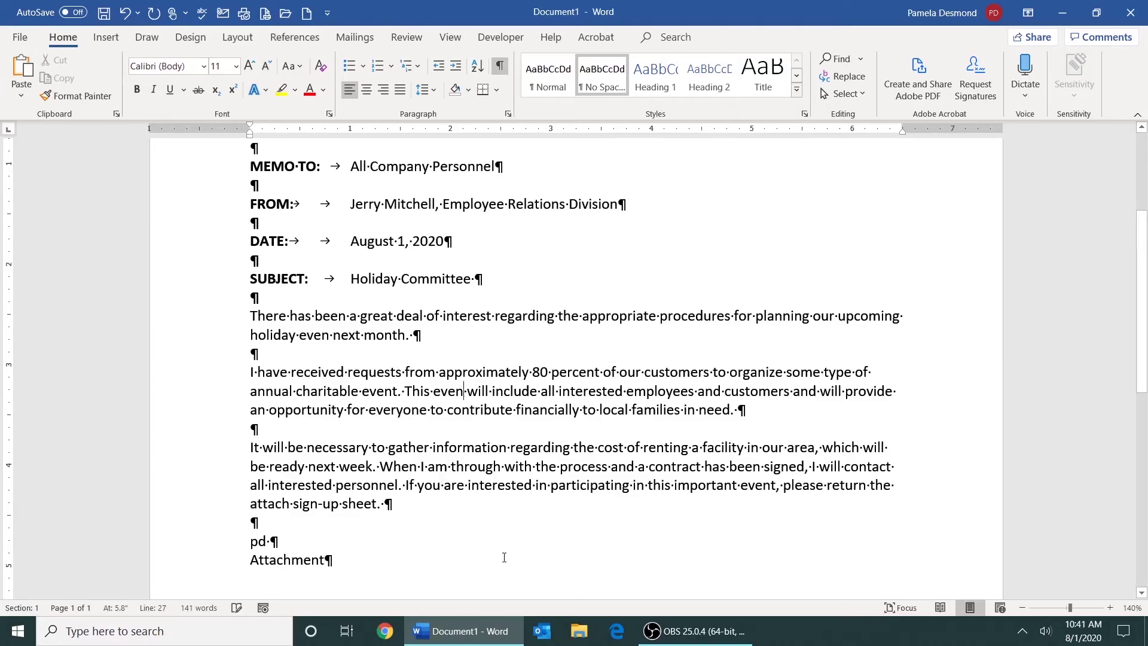
text(t)
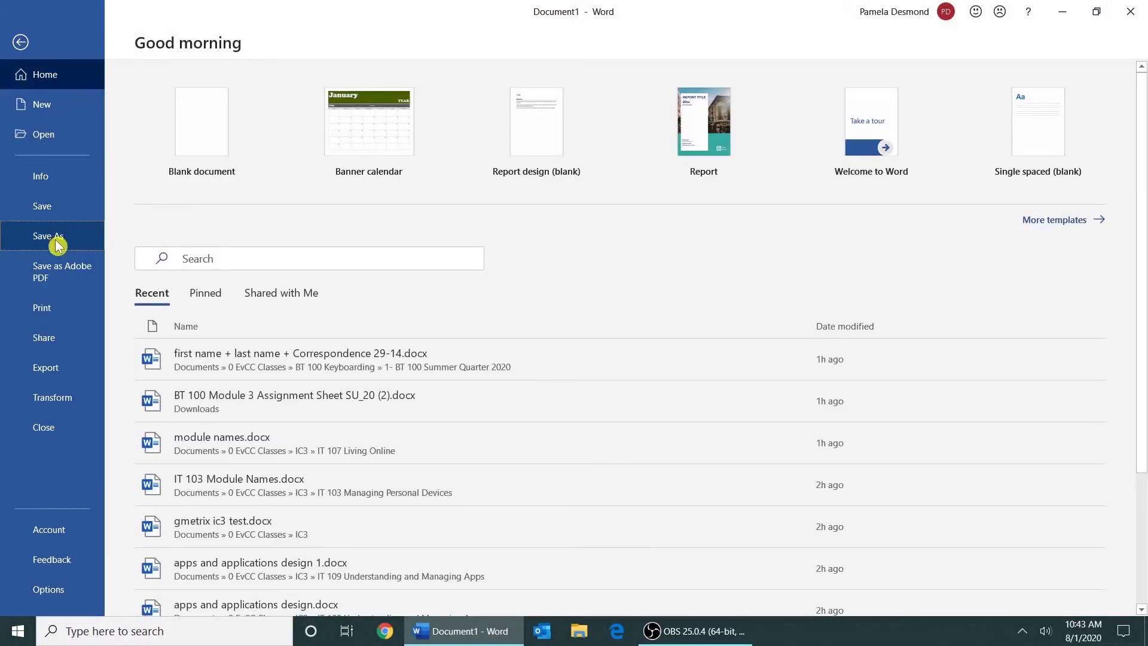
click(53, 238)
click(182, 347)
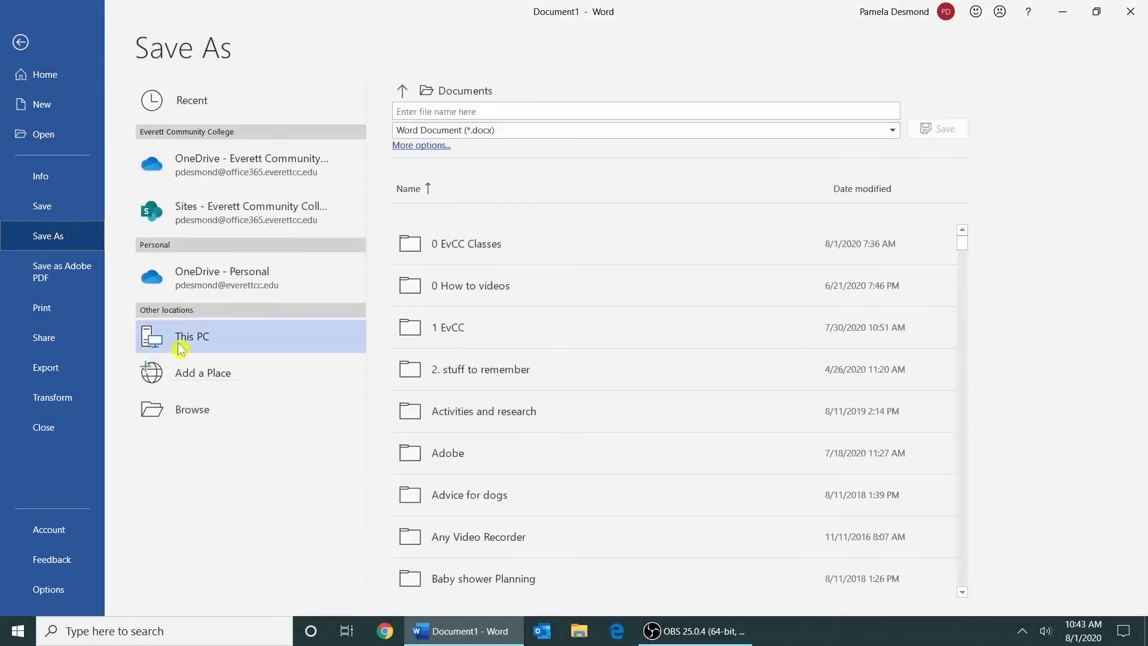
click(199, 422)
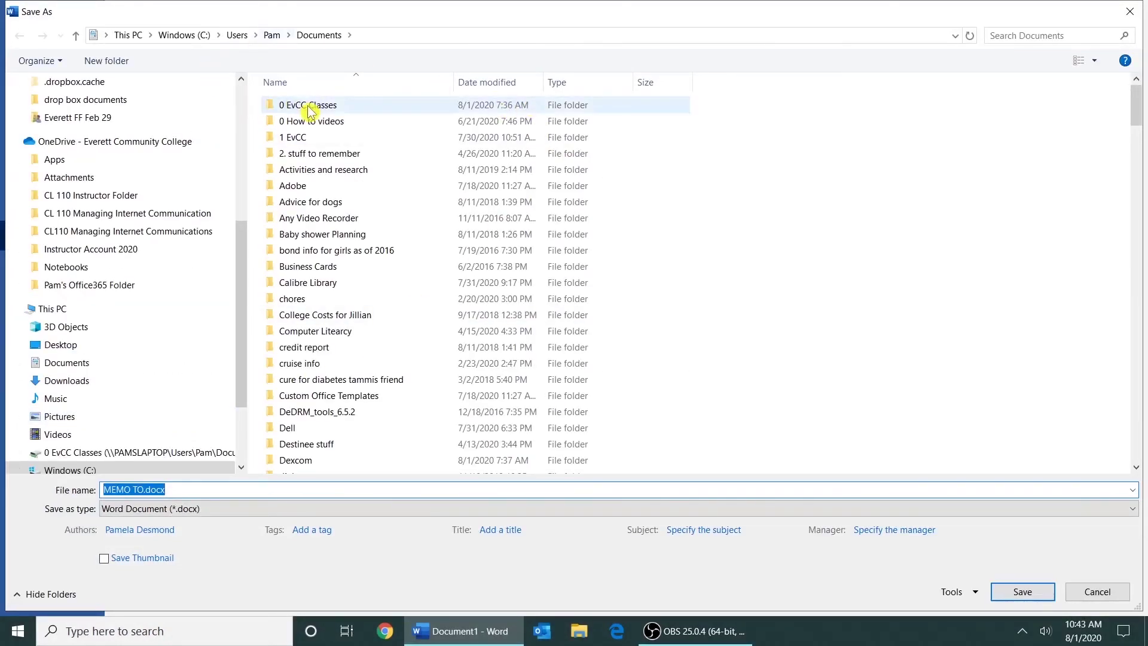
double_click(309, 106)
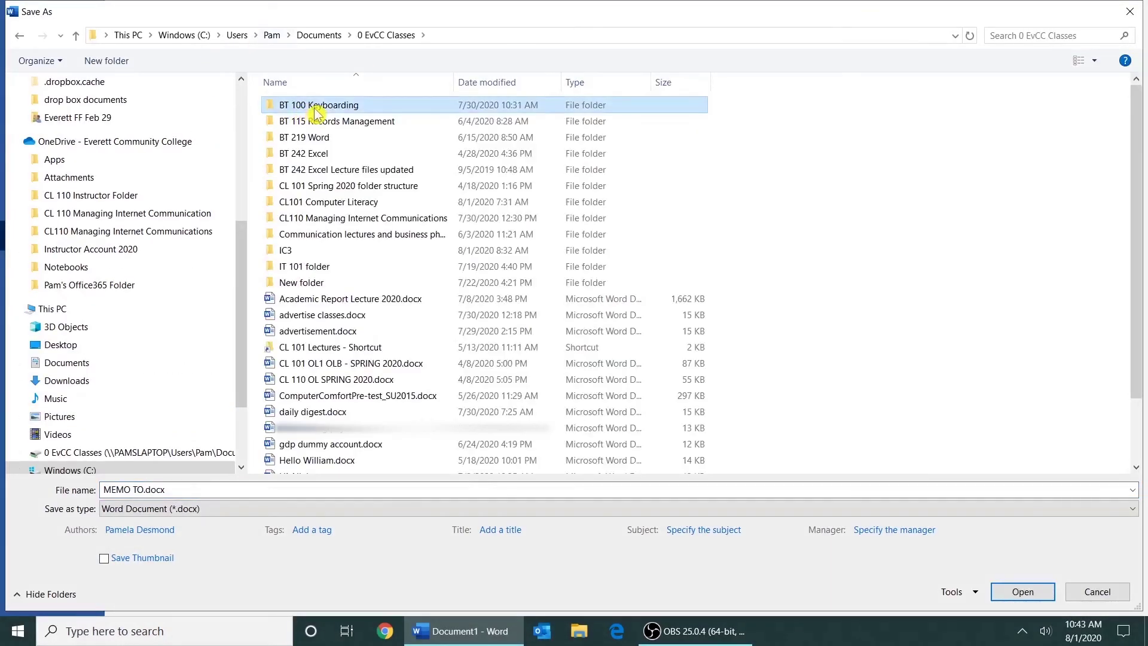
double_click(315, 113)
double_click(438, 103)
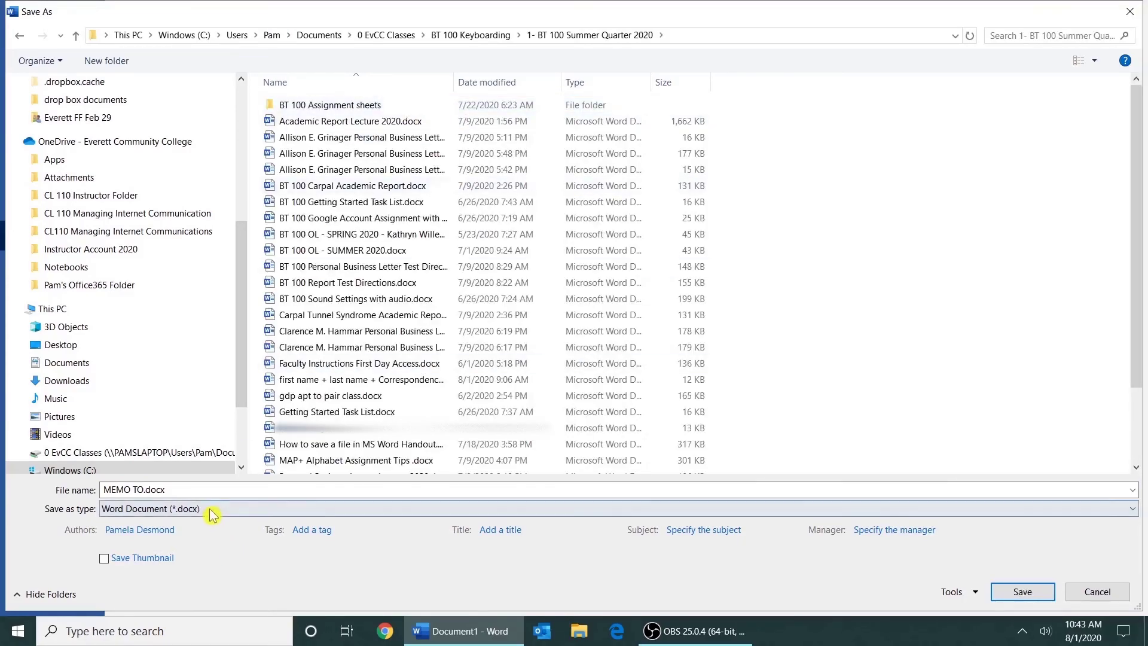
click(224, 490)
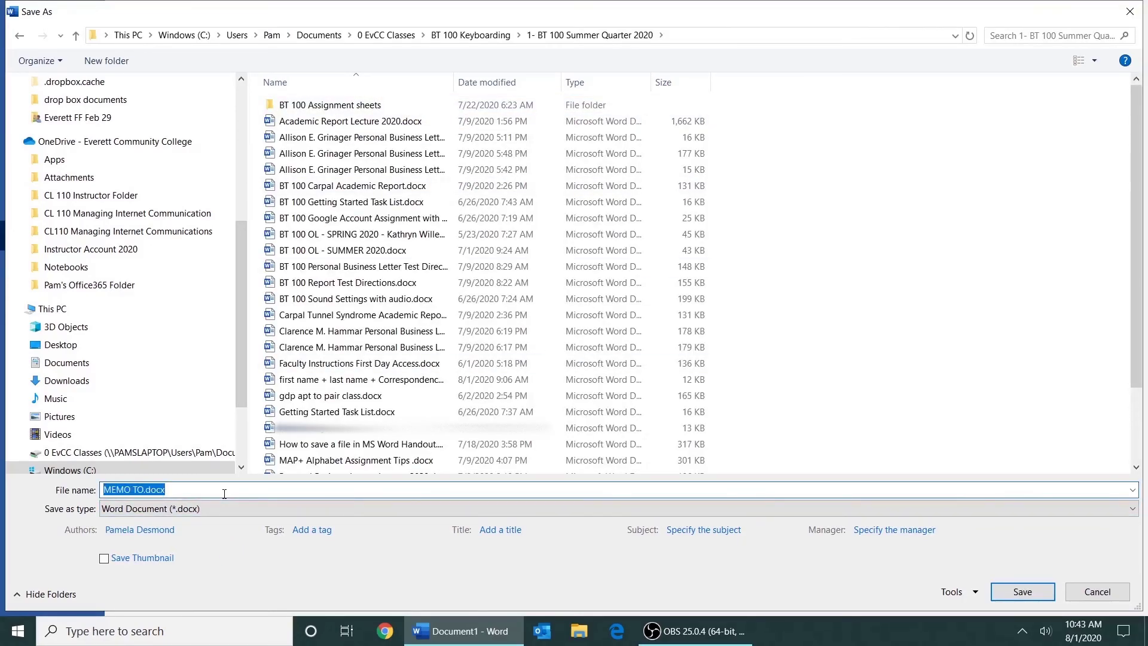
text(Pa)
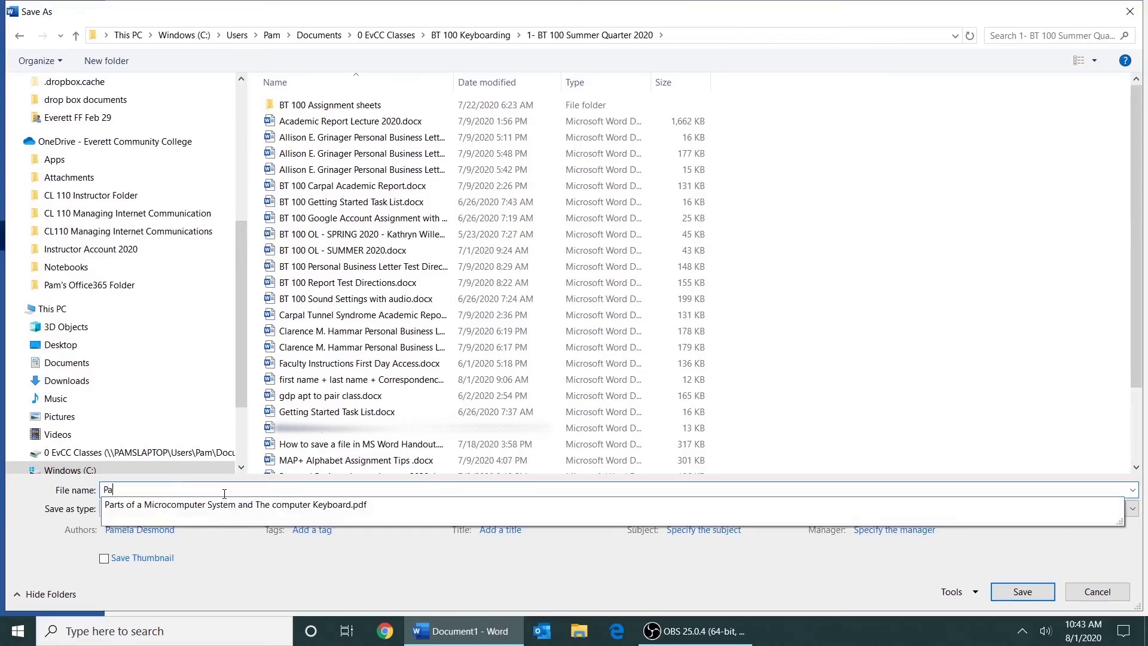
text(m Desmond)
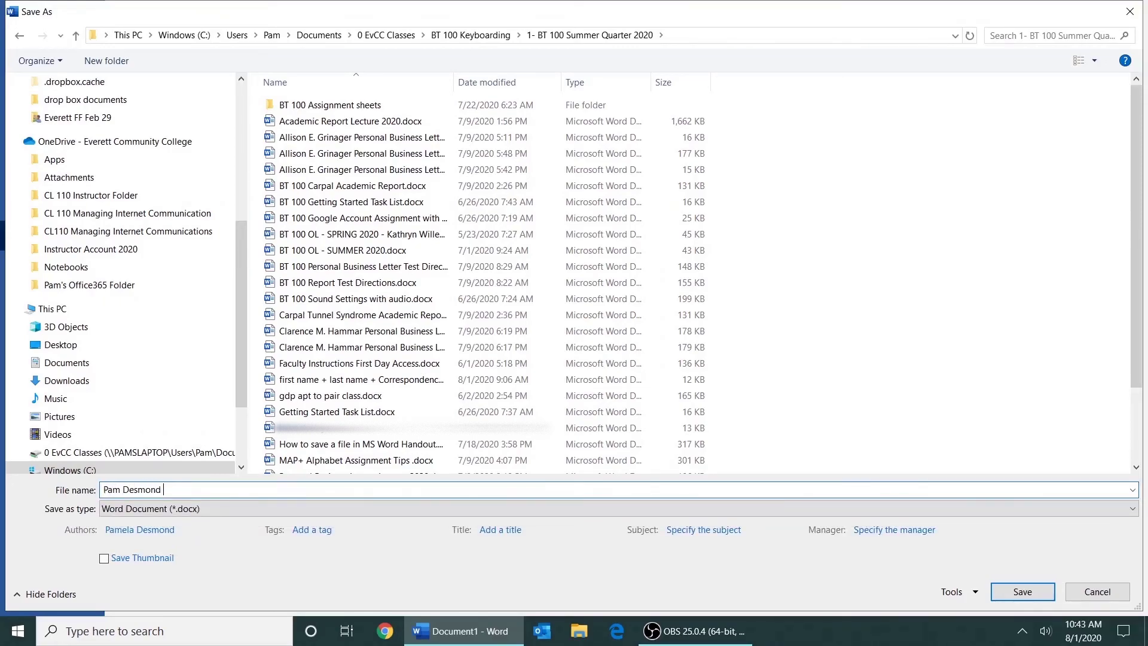
text( Corre)
text(spondenc)
text(e 29-14)
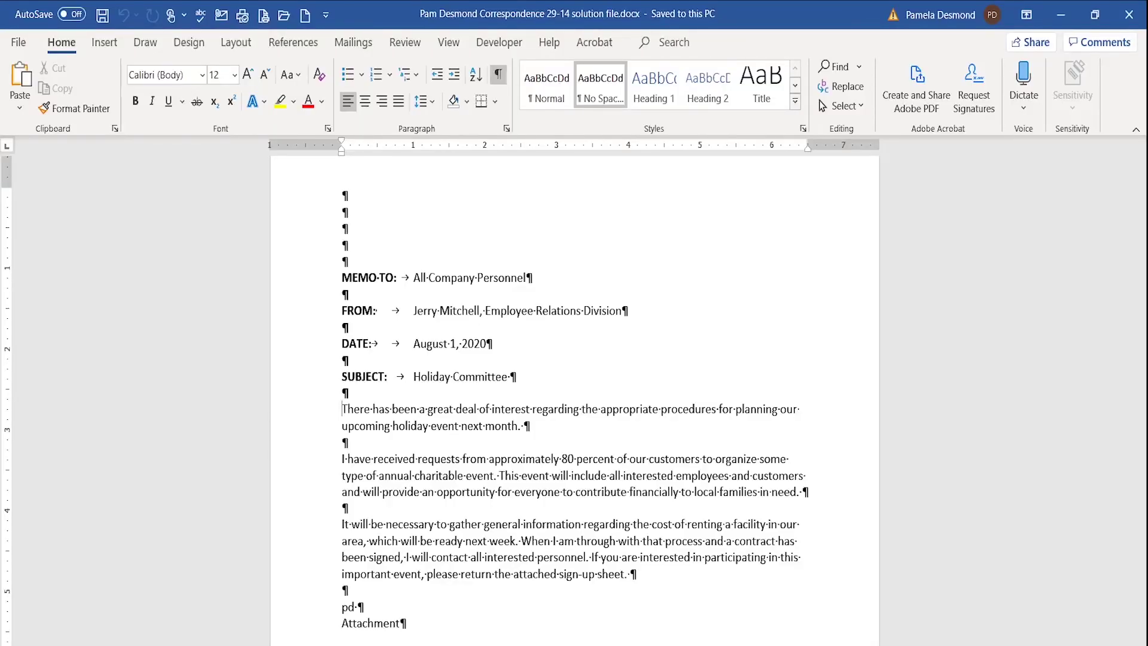
Step: Turn off Show/Hide ¶ so paragraph and formatting marks disappear from the memo
click(499, 76)
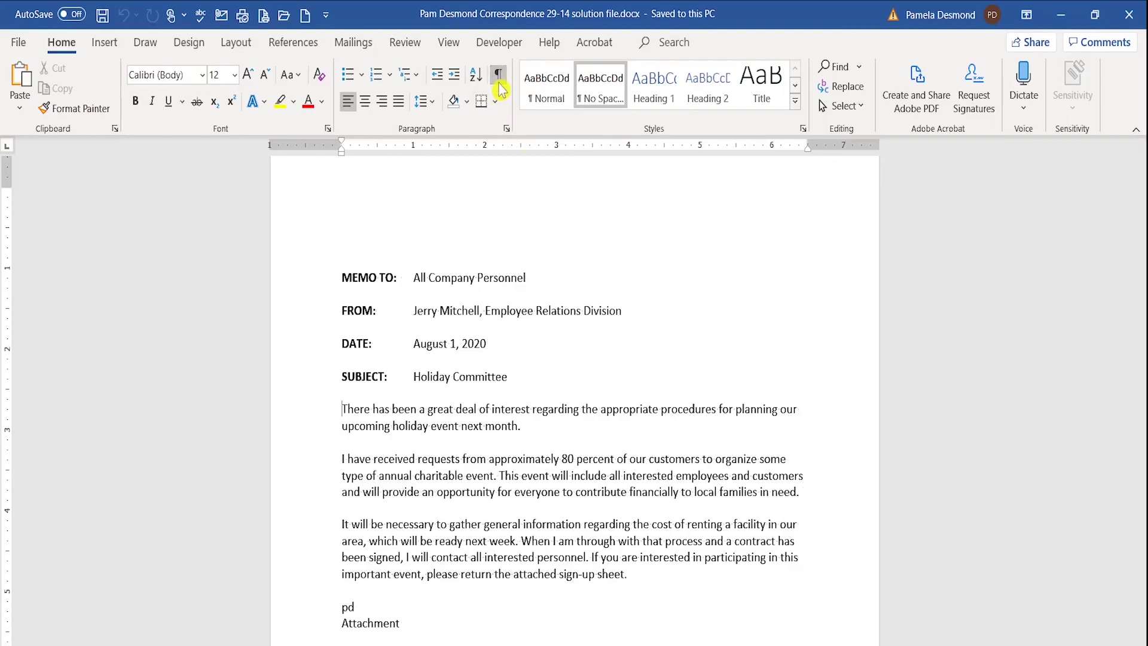